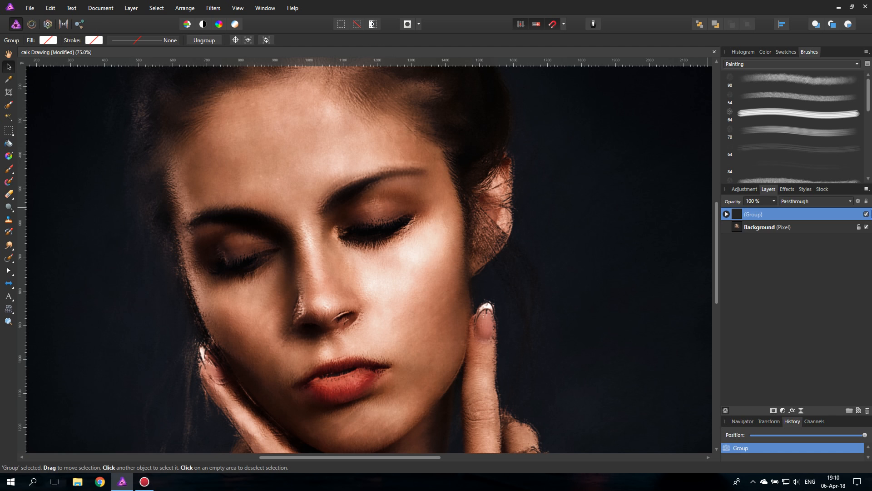
Step: Compare the portrait with and without the effect group, and delete the group above the Background layer
{"action": "left_click", "coordinate": [865, 214]}
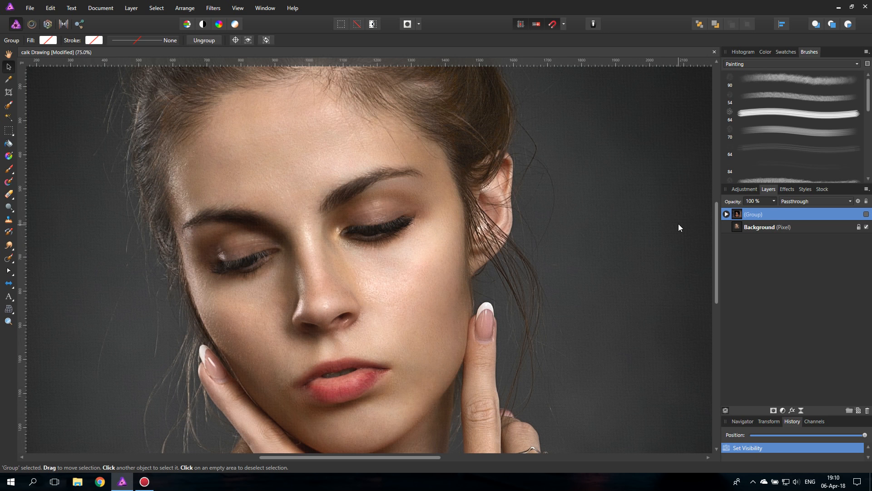
{"action": "left_click", "coordinate": [866, 214]}
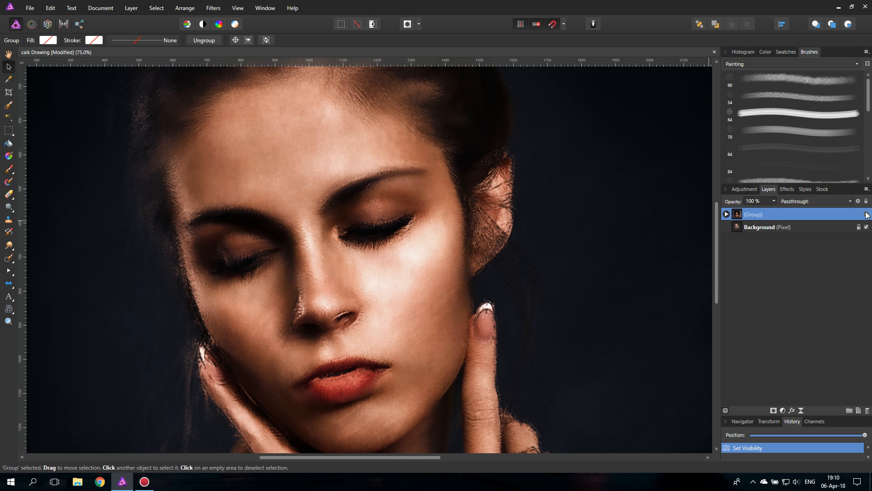
{"action": "left_click", "coordinate": [865, 214]}
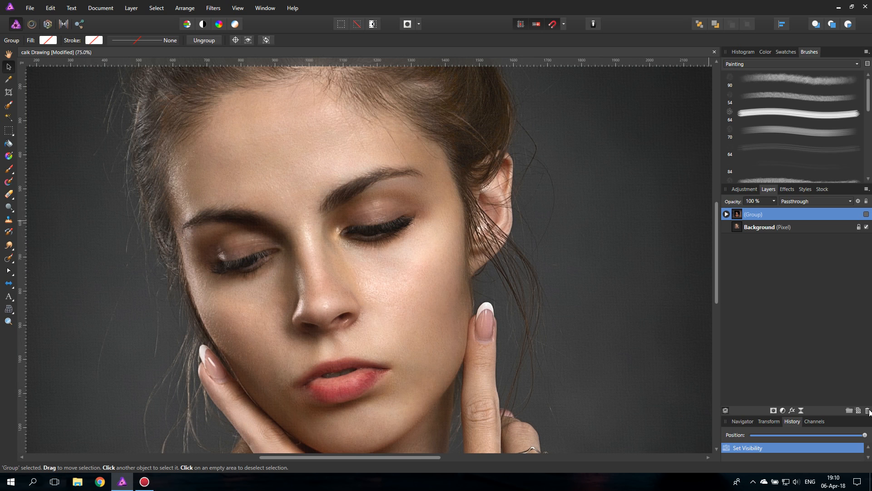
{"action": "left_click", "coordinate": [867, 410]}
{"action": "key", "text": "ctrl+0"}
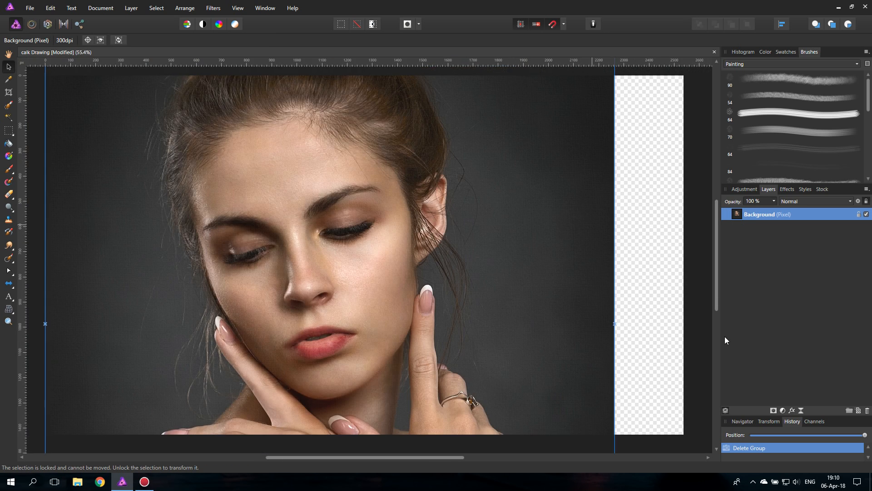
{"action": "scroll", "coordinate": [208, 234], "scroll_direction": "up", "scroll_amount": 1}
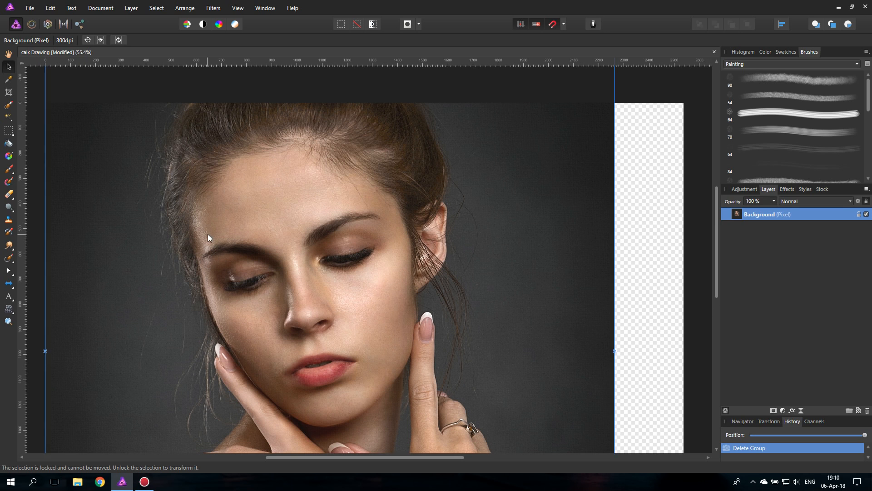
{"action": "scroll", "coordinate": [209, 235], "scroll_direction": "down", "scroll_amount": 1}
{"action": "scroll", "coordinate": [190, 225], "scroll_direction": "up", "scroll_amount": 2}
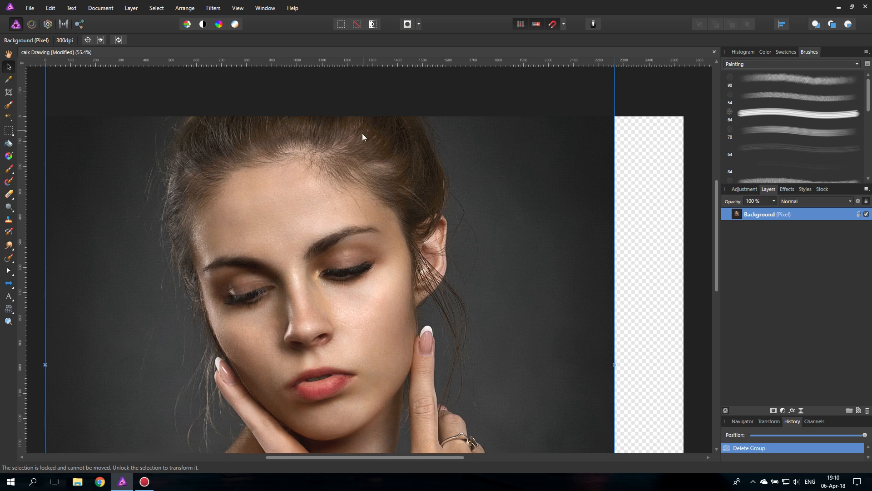
{"action": "scroll", "coordinate": [362, 134], "scroll_direction": "up", "scroll_amount": 3}
{"action": "scroll", "coordinate": [527, 200], "scroll_direction": "down", "scroll_amount": 7}
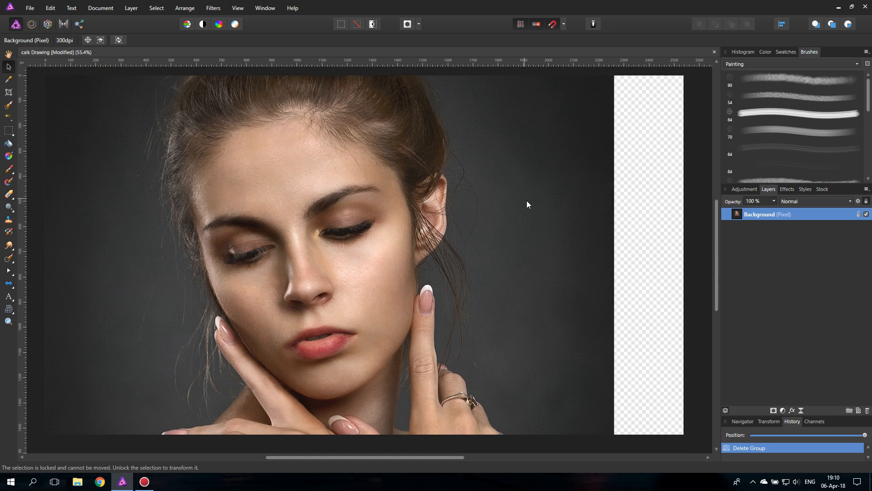
{"action": "scroll", "coordinate": [521, 211], "scroll_direction": "up", "scroll_amount": 2}
{"action": "scroll", "coordinate": [521, 213], "scroll_direction": "up", "scroll_amount": 2}
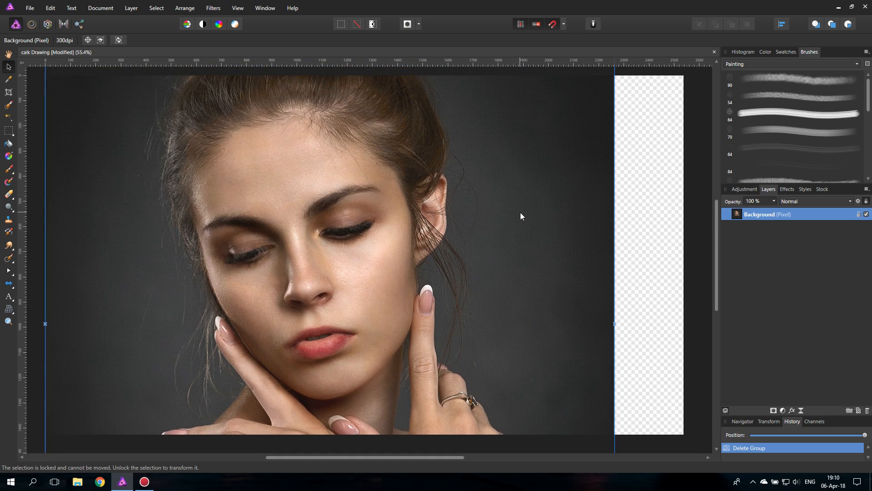
{"action": "scroll", "coordinate": [520, 212], "scroll_direction": "down", "scroll_amount": 1}
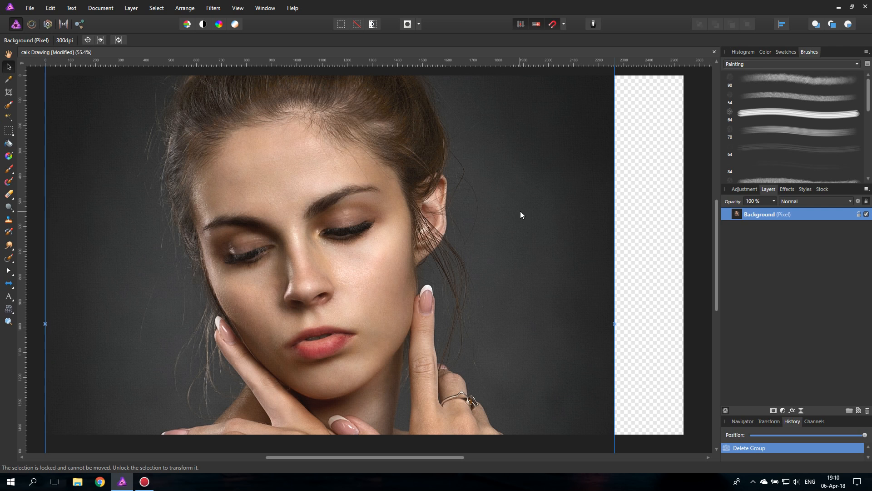
Step: Rasterize the Background layer and duplicate it
{"action": "right_click", "coordinate": [761, 214]}
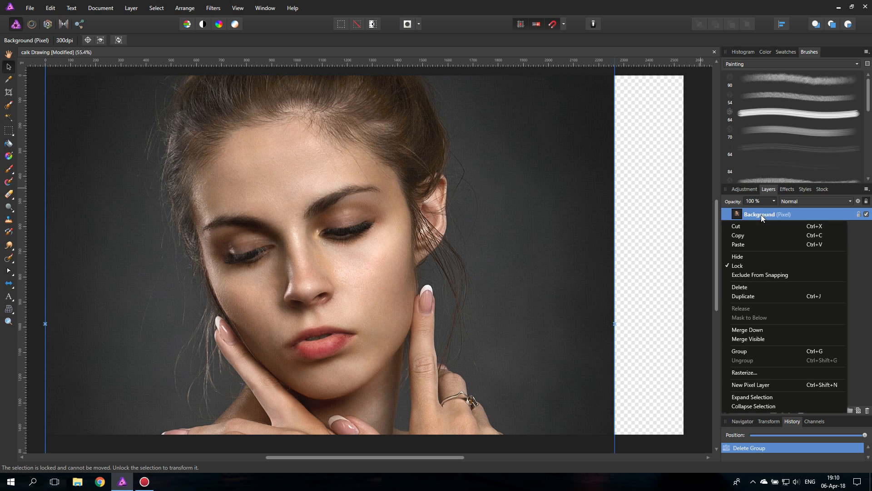
{"action": "left_click", "coordinate": [745, 374]}
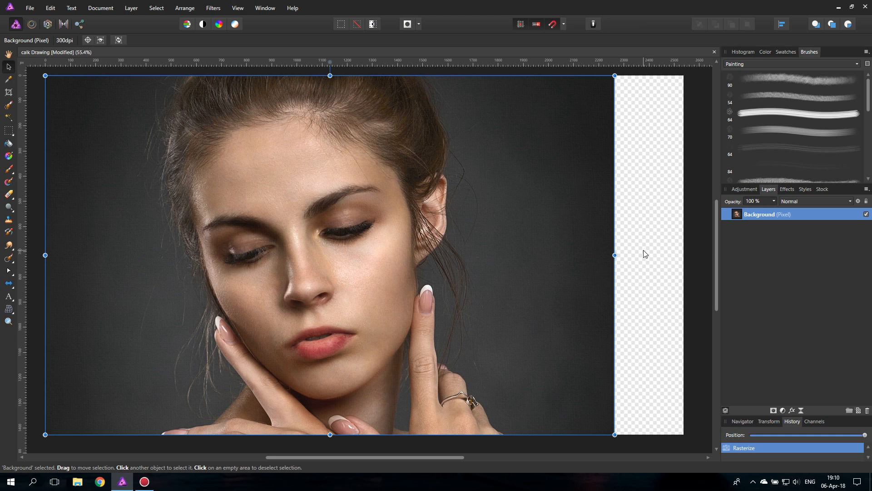
{"action": "right_click", "coordinate": [737, 214]}
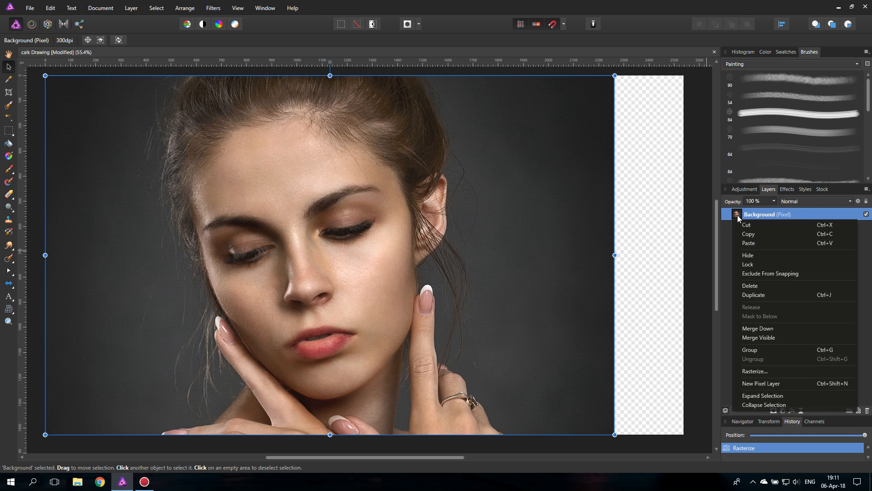
{"action": "left_click", "coordinate": [761, 295]}
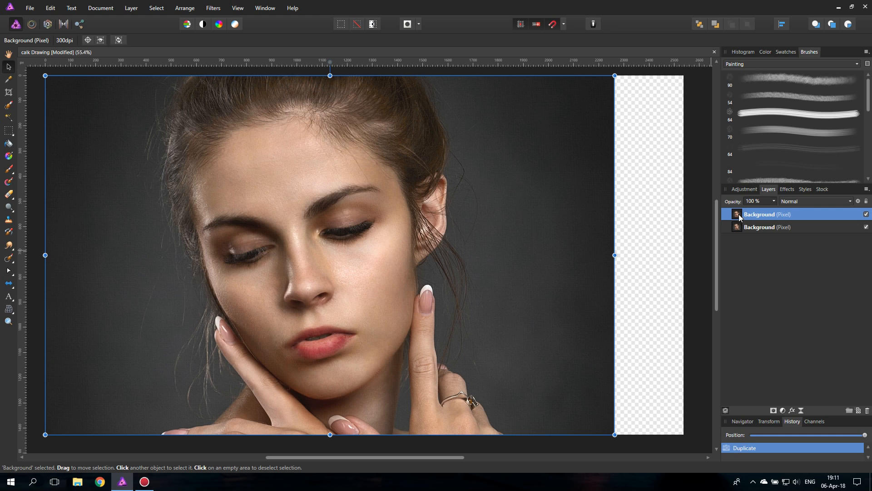
Step: Apply a Displace filter to the duplicated Background layer, with the map loaded from the layers beneath and a strength of 35 px
{"action": "left_click", "coordinate": [214, 9]}
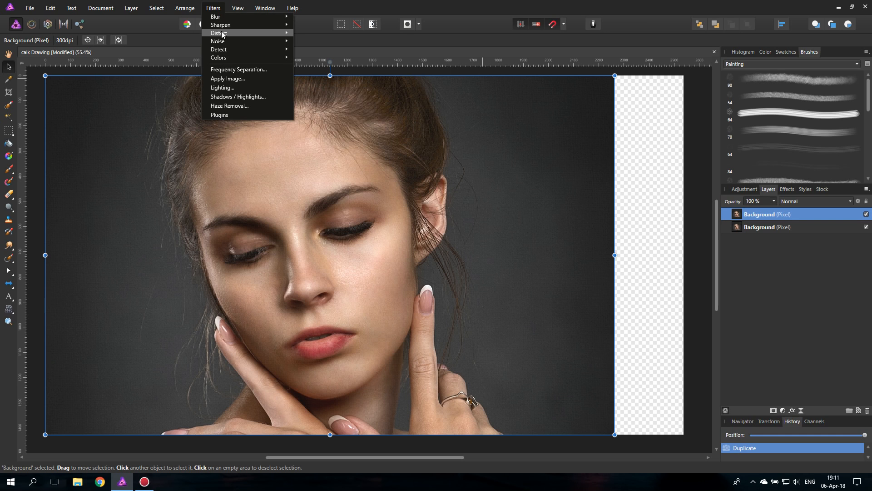
{"action": "mouse_move", "coordinate": [223, 35]}
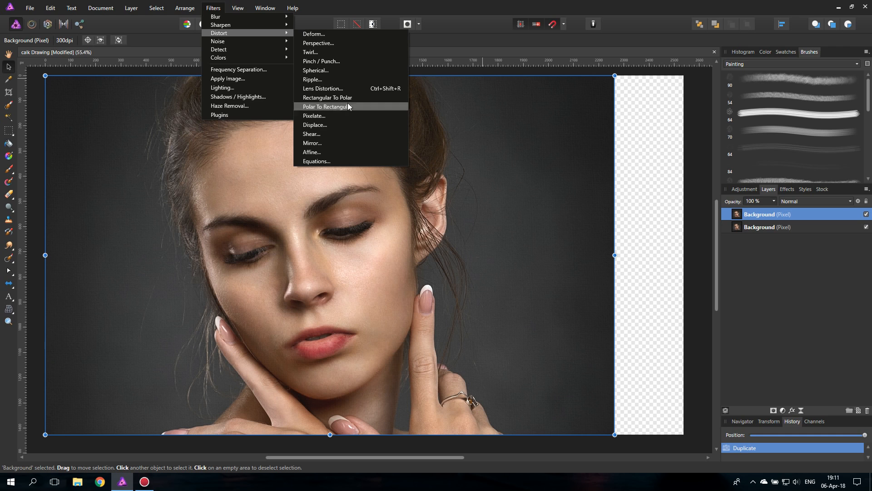
{"action": "left_click", "coordinate": [334, 124]}
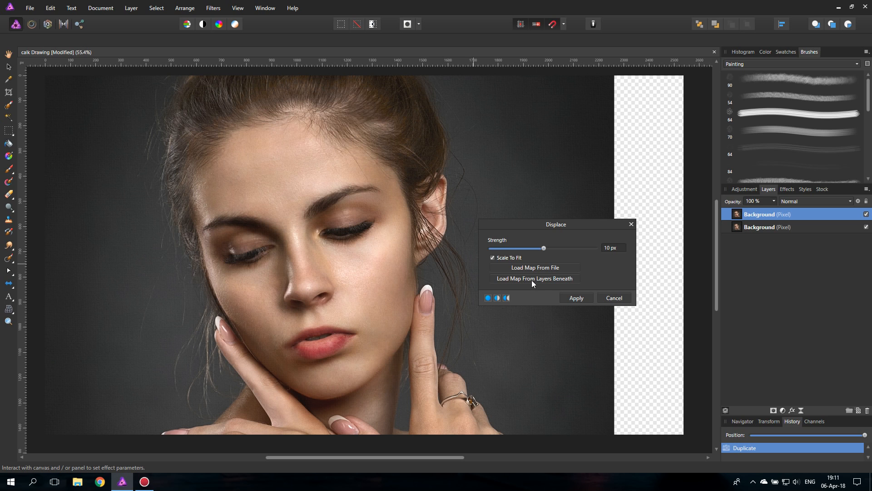
{"action": "left_click", "coordinate": [544, 278]}
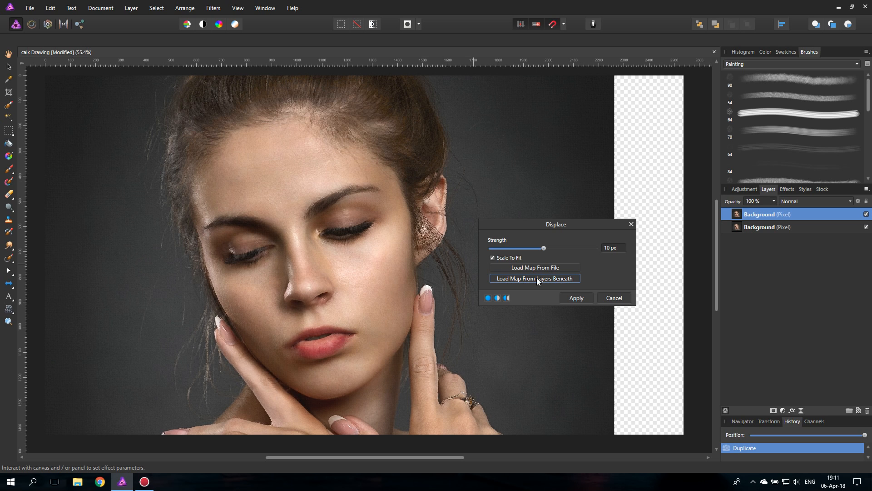
{"action": "mouse_move", "coordinate": [544, 249]}
{"action": "left_mouse_down"}
{"action": "mouse_move", "coordinate": [514, 248]}
{"action": "mouse_move", "coordinate": [586, 247]}
{"action": "mouse_move", "coordinate": [547, 249]}
{"action": "left_mouse_up"}
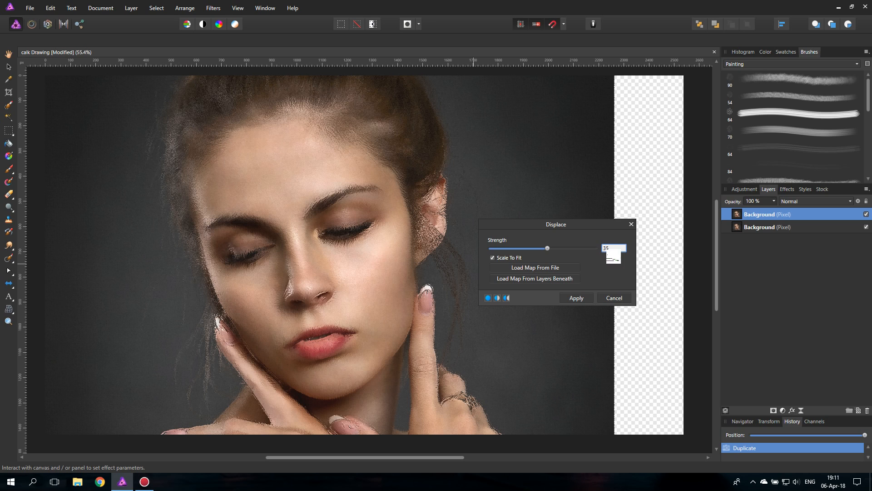
{"action": "type", "text": "35"}
{"action": "left_click", "coordinate": [577, 298]}
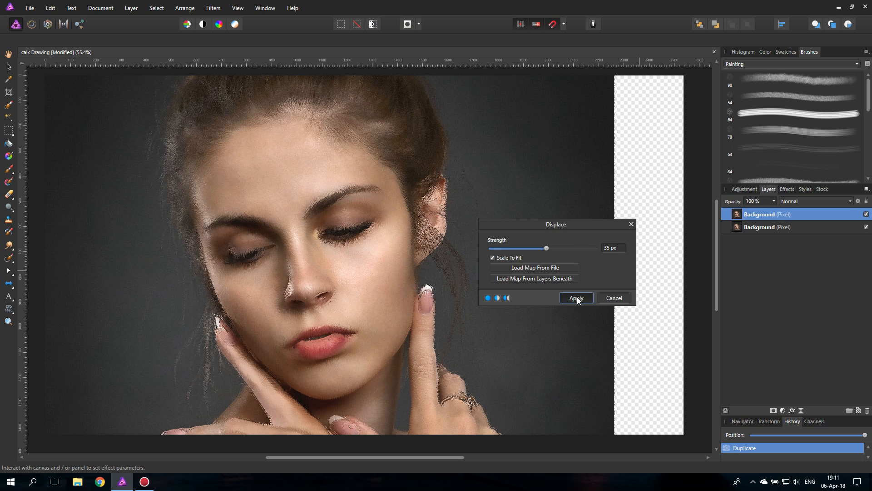
Step: Add a slight Gaussian Blur layer effect to the displaced upper Background layer to soften its rough edges
{"action": "left_click", "coordinate": [9, 321]}
{"action": "left_click", "coordinate": [261, 227]}
{"action": "left_click", "coordinate": [261, 227]}
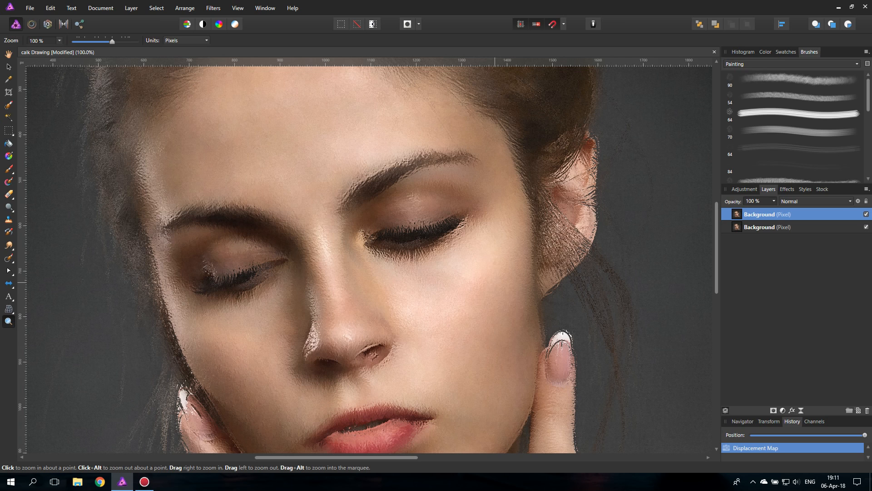
{"action": "left_click", "coordinate": [787, 189]}
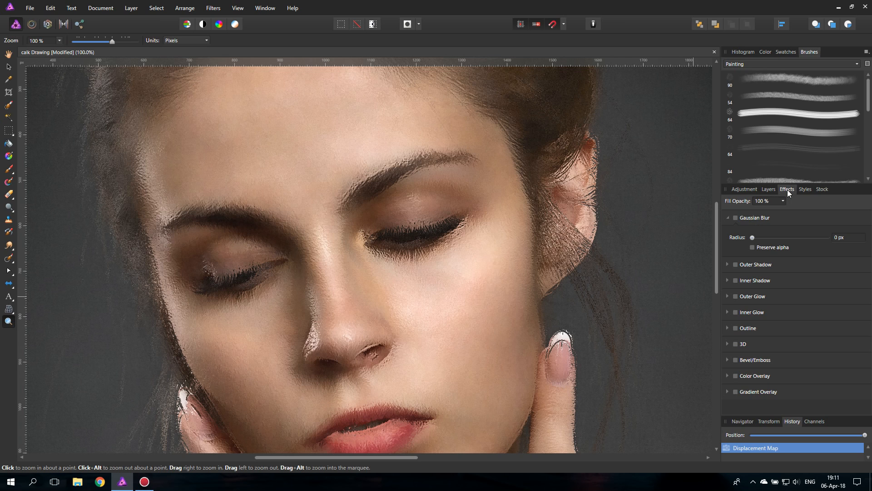
{"action": "left_click", "coordinate": [735, 217]}
{"action": "left_click_drag", "start_coordinate": [753, 238], "coordinate": [755, 240]}
{"action": "left_click", "coordinate": [773, 190]}
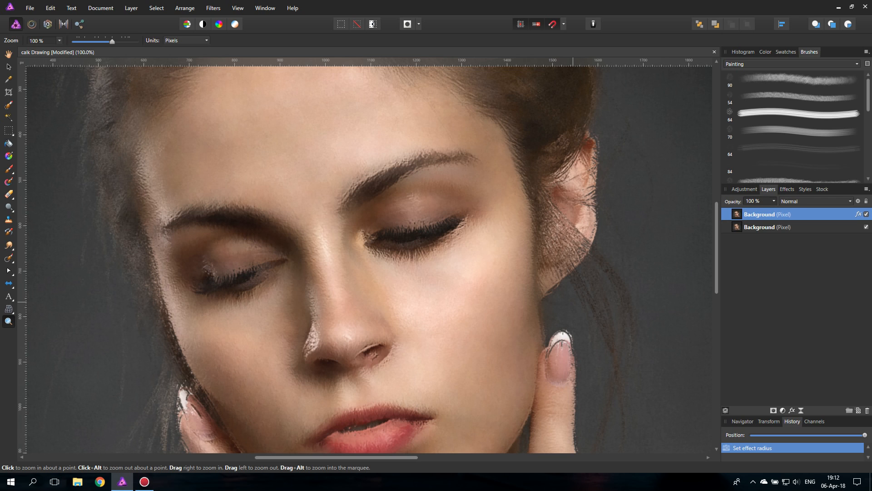
{"action": "key", "text": "ctrl+0"}
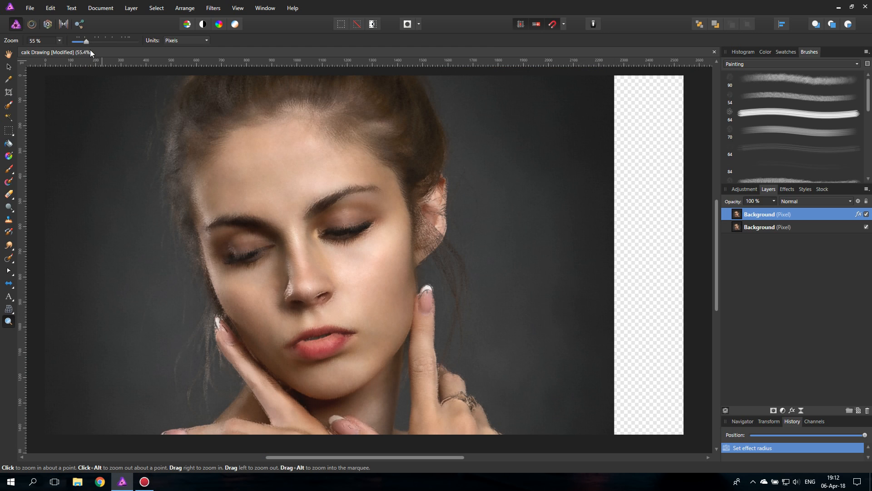
{"action": "left_click", "coordinate": [32, 9]}
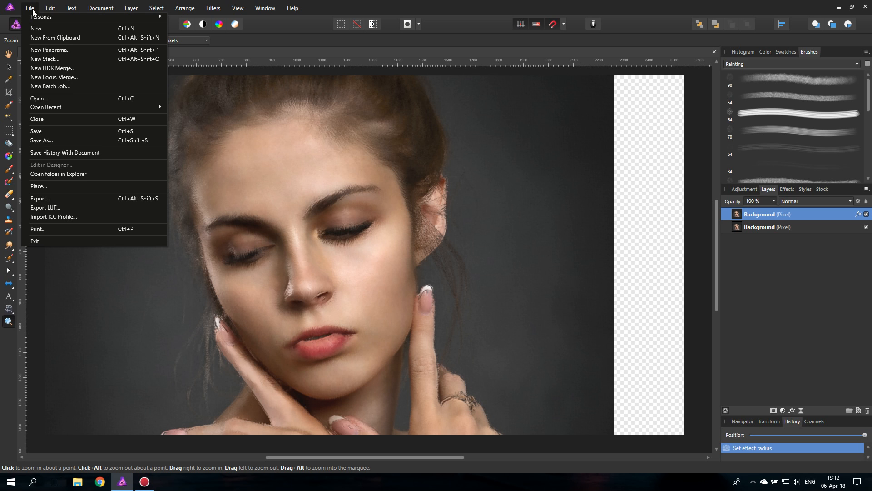
{"action": "left_click", "coordinate": [42, 185]}
{"action": "left_click", "coordinate": [150, 72]}
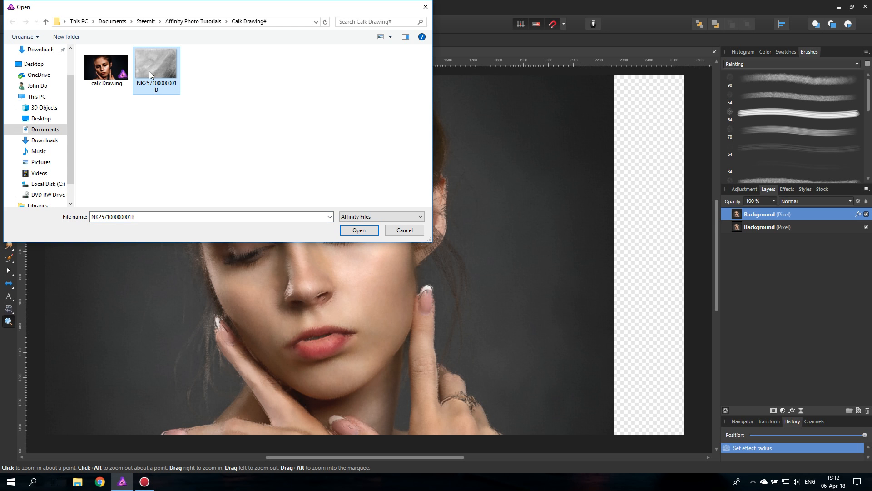
{"action": "double_click", "coordinate": [149, 72]}
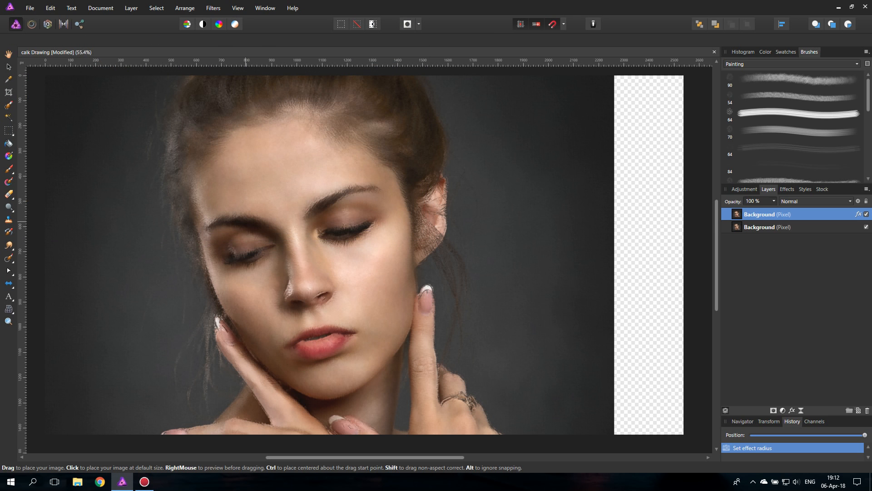
{"action": "left_click", "coordinate": [245, 222]}
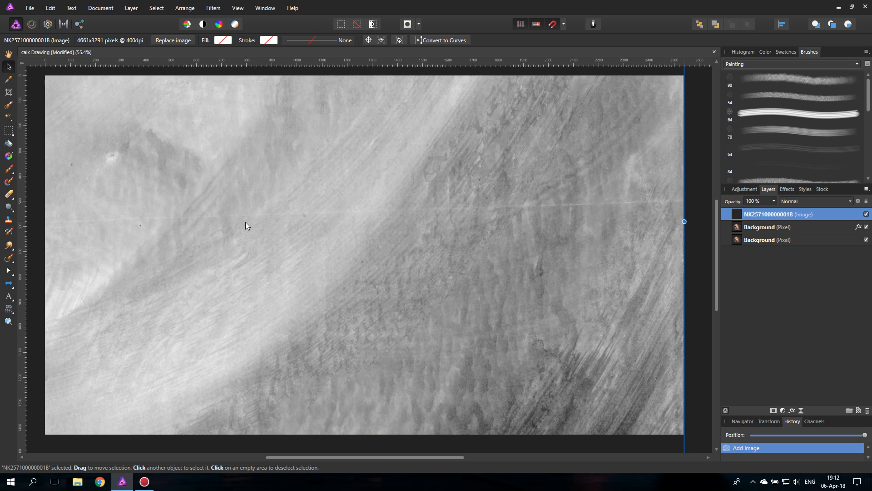
Step: Adjust the texture's placement over the canvas and move its layer between the two Background layers
{"action": "left_click", "coordinate": [9, 321]}
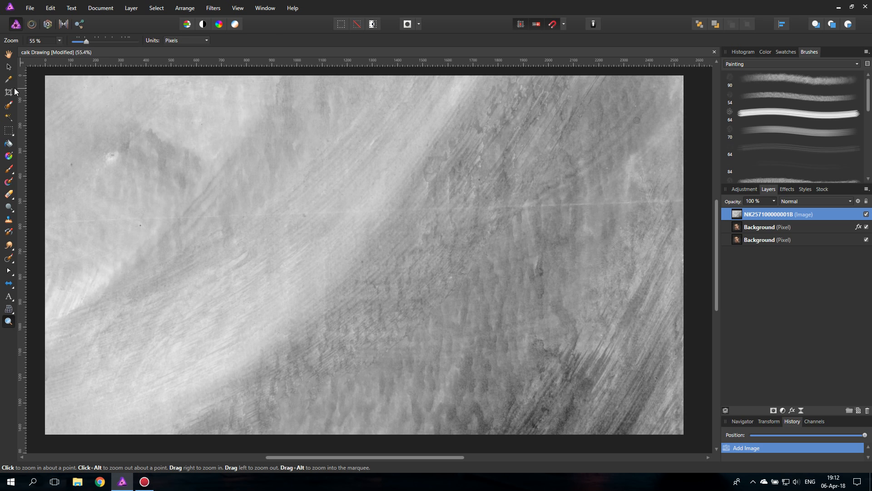
{"action": "left_click", "coordinate": [9, 66]}
{"action": "left_click_drag", "start_coordinate": [496, 314], "coordinate": [431, 230]}
{"action": "left_click_drag", "start_coordinate": [737, 217], "coordinate": [737, 231]}
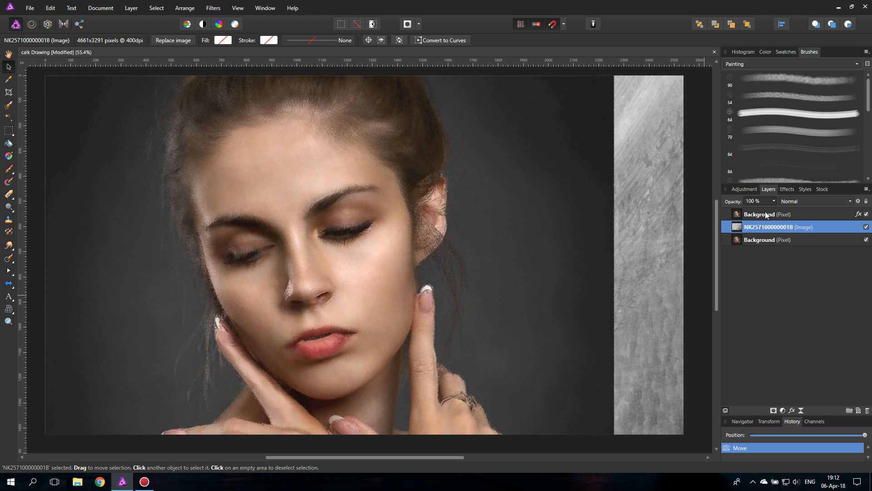
Step: Set the blend mode of the upper Background layer to Glow
{"action": "left_click", "coordinate": [750, 219]}
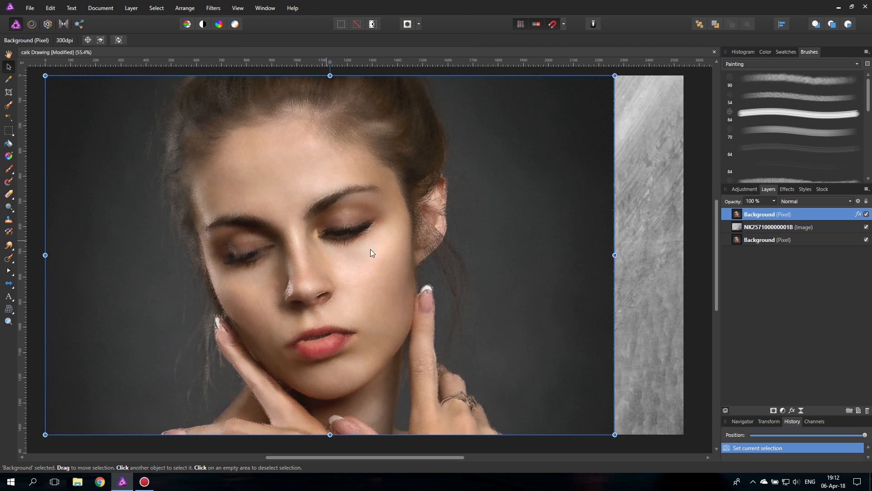
{"action": "left_click", "coordinate": [811, 201]}
{"action": "scroll", "coordinate": [811, 308], "scroll_direction": "down", "scroll_amount": 5}
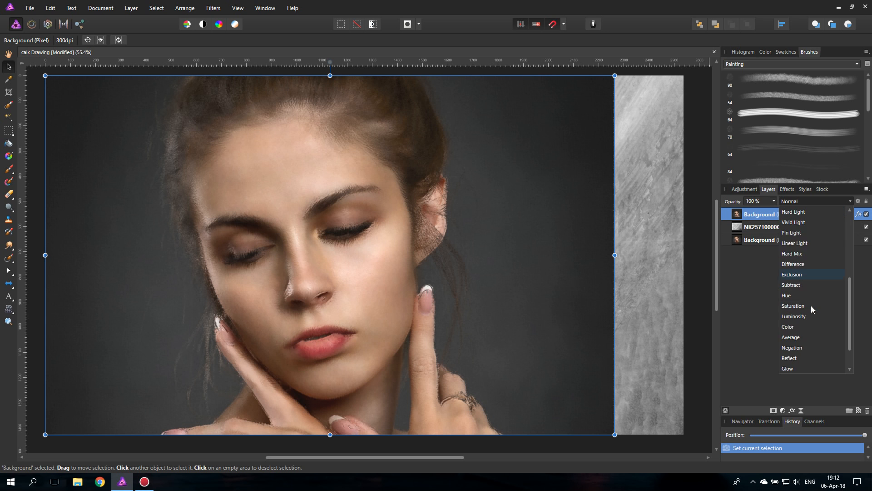
{"action": "scroll", "coordinate": [812, 308], "scroll_direction": "down", "scroll_amount": 1}
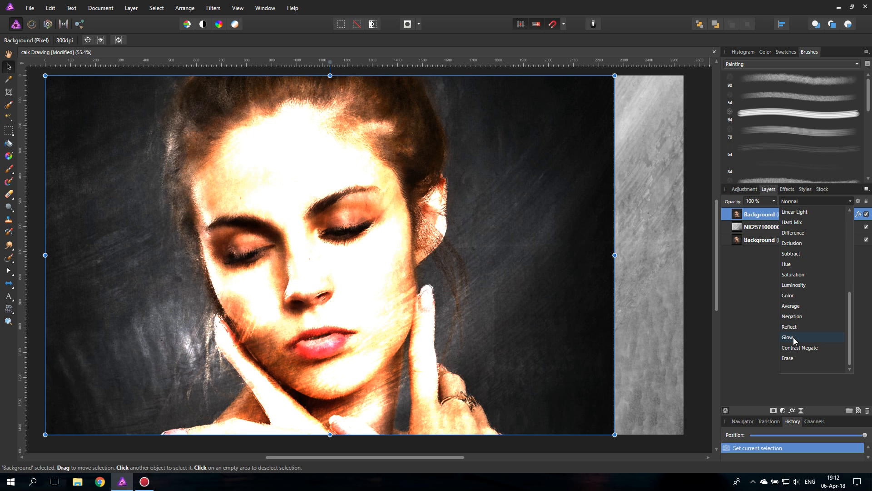
{"action": "left_click", "coordinate": [793, 337]}
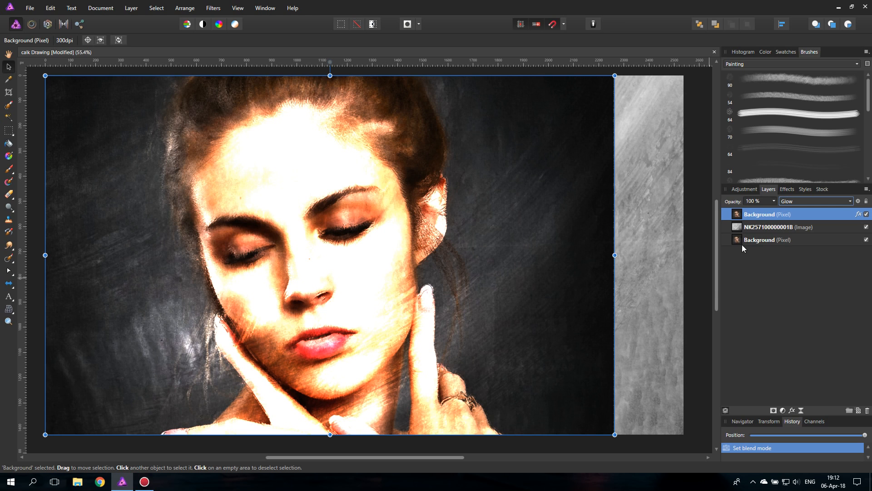
{"action": "left_click", "coordinate": [740, 227]}
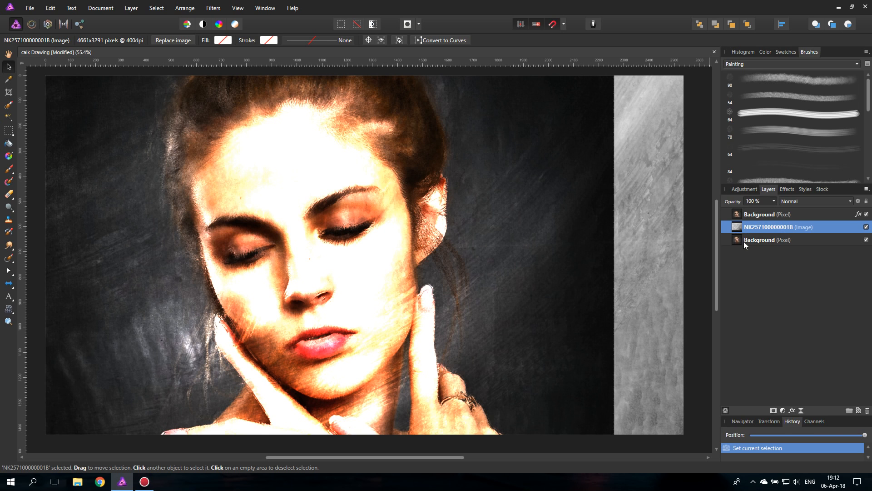
{"action": "left_click", "coordinate": [783, 410]}
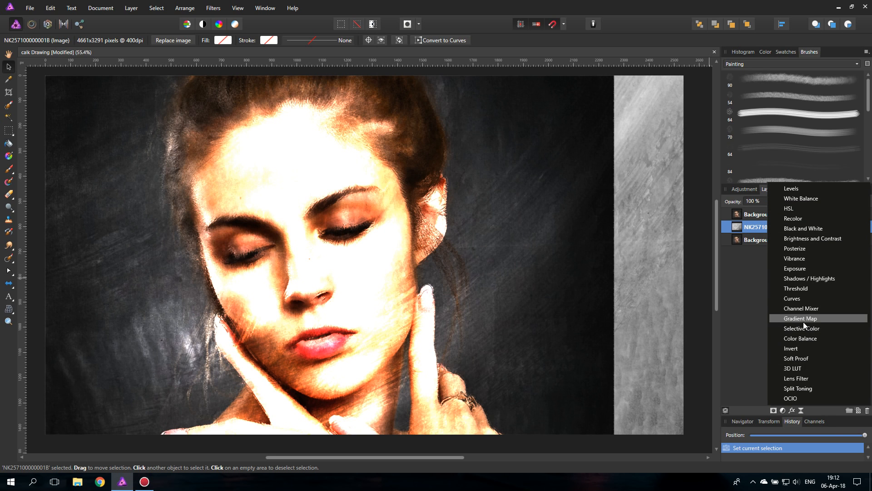
{"action": "left_click", "coordinate": [799, 299]}
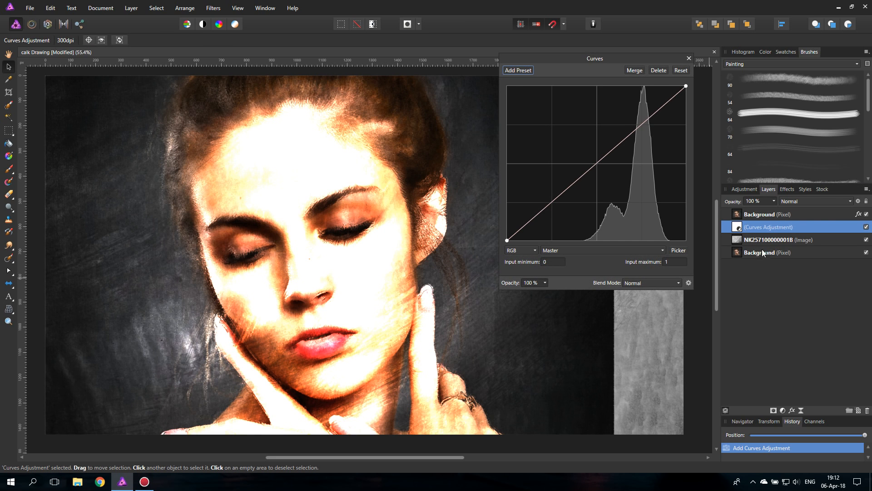
{"action": "left_click_drag", "start_coordinate": [594, 59], "coordinate": [588, 151]}
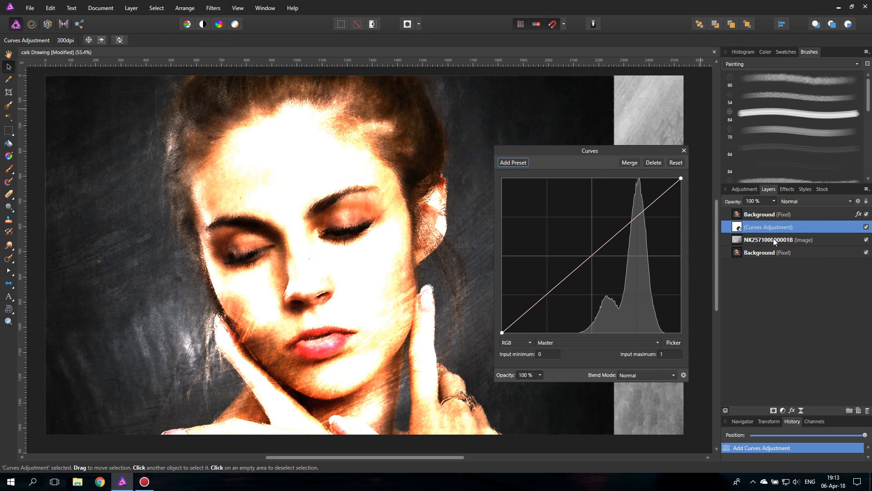
{"action": "left_click", "coordinate": [740, 229]}
{"action": "left_click_drag", "start_coordinate": [747, 243], "coordinate": [754, 240]}
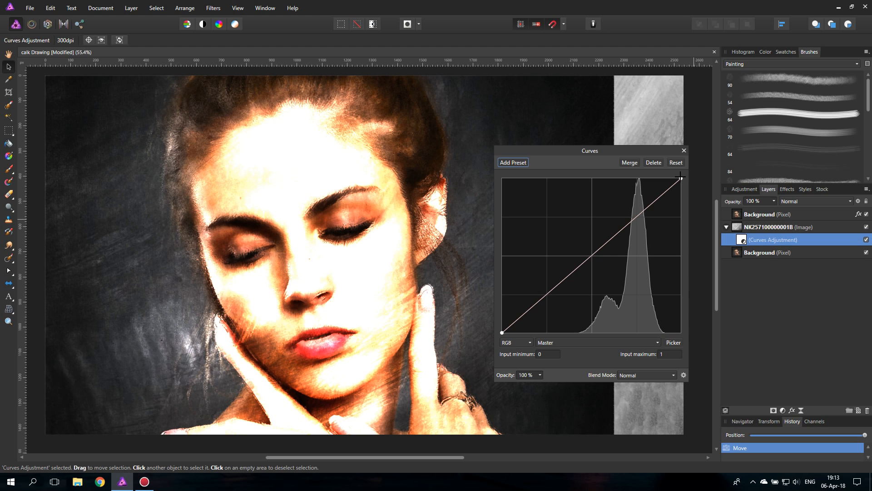
Step: Shape the texture's Curves adjustment into a low arch, with the white endpoint at zero output and the midpoint at about one third height
{"action": "left_click_drag", "start_coordinate": [680, 178], "coordinate": [690, 342]}
{"action": "left_click_drag", "start_coordinate": [600, 325], "coordinate": [592, 279]}
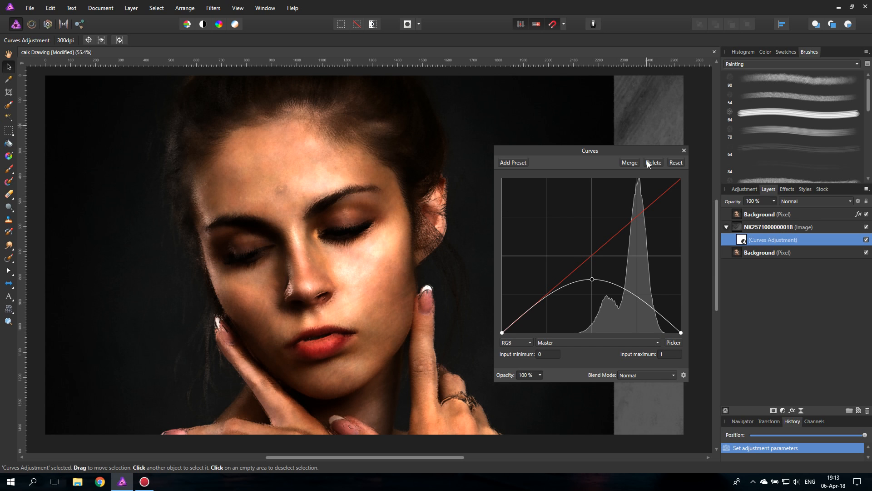
{"action": "mouse_move", "coordinate": [681, 334]}
{"action": "left_mouse_down"}
{"action": "mouse_move", "coordinate": [664, 337]}
{"action": "mouse_move", "coordinate": [677, 340]}
{"action": "left_mouse_up"}
{"action": "left_click", "coordinate": [684, 150]}
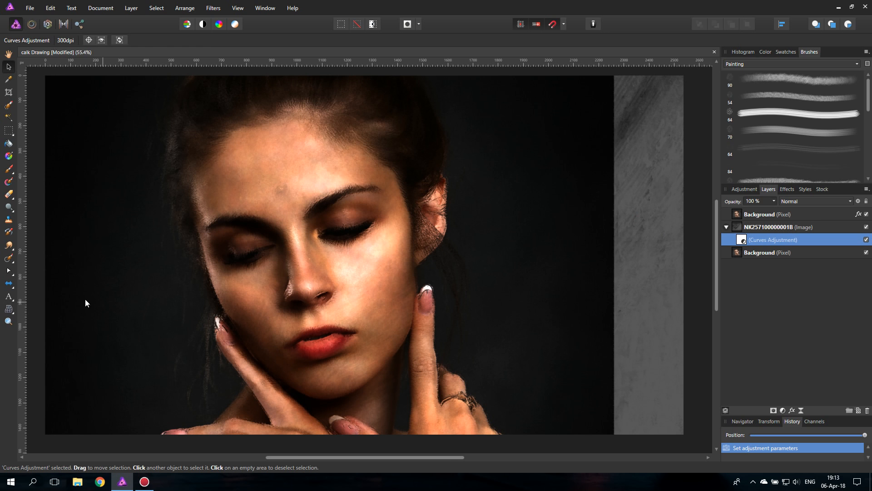
Step: Inspect the face up close and add a Color Balance adjustment above the upper Background layer
{"action": "left_click", "coordinate": [8, 321]}
{"action": "left_click", "coordinate": [333, 277]}
{"action": "left_click", "coordinate": [252, 294]}
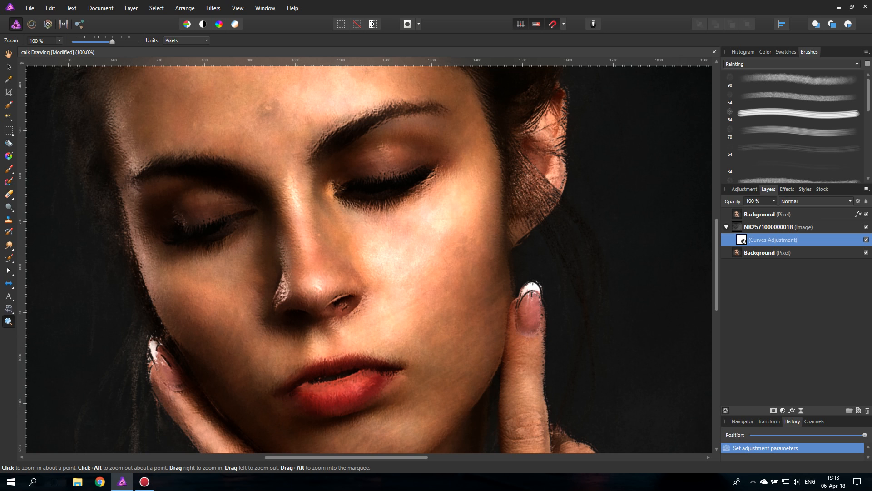
{"action": "key", "text": "ctrl+0"}
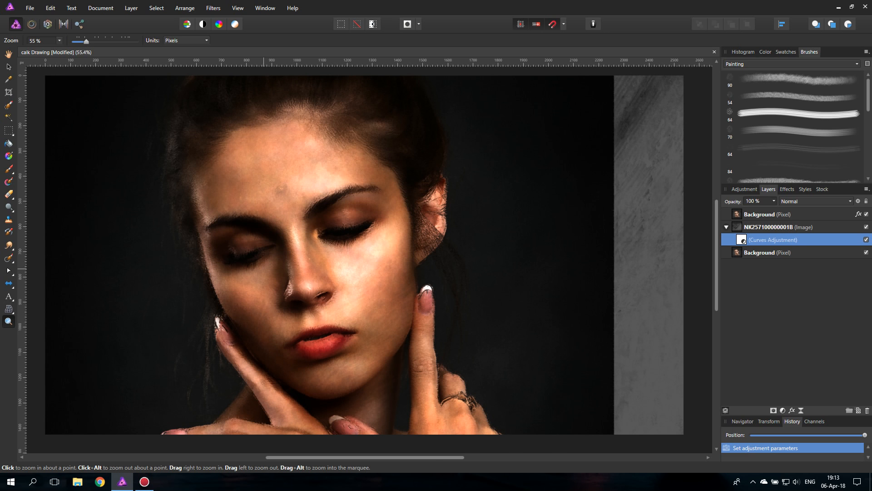
{"action": "left_click", "coordinate": [239, 269]}
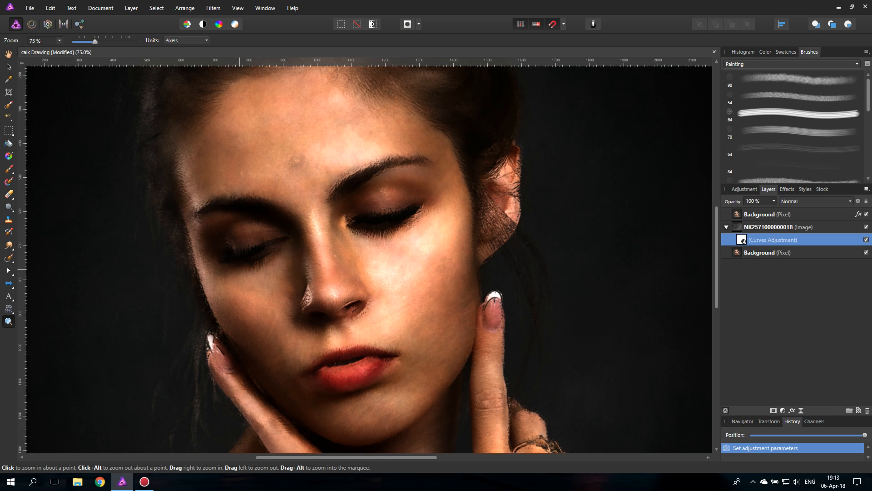
{"action": "left_click", "coordinate": [745, 215]}
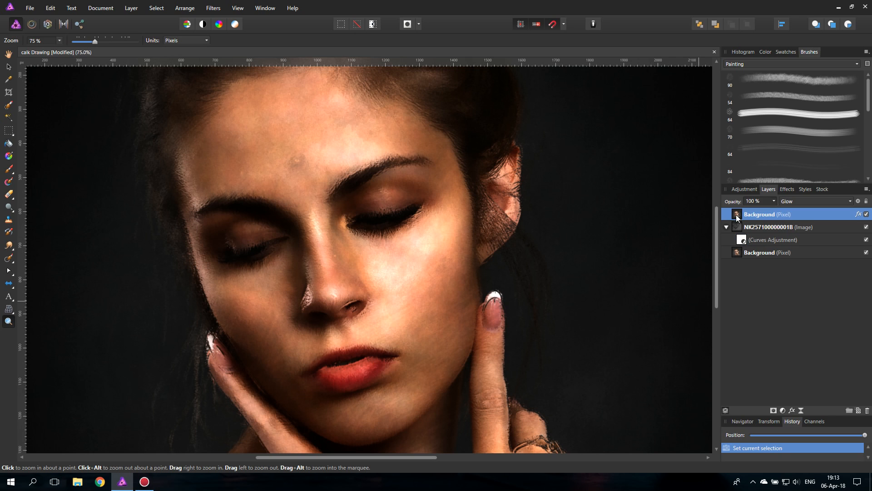
{"action": "left_click", "coordinate": [783, 411]}
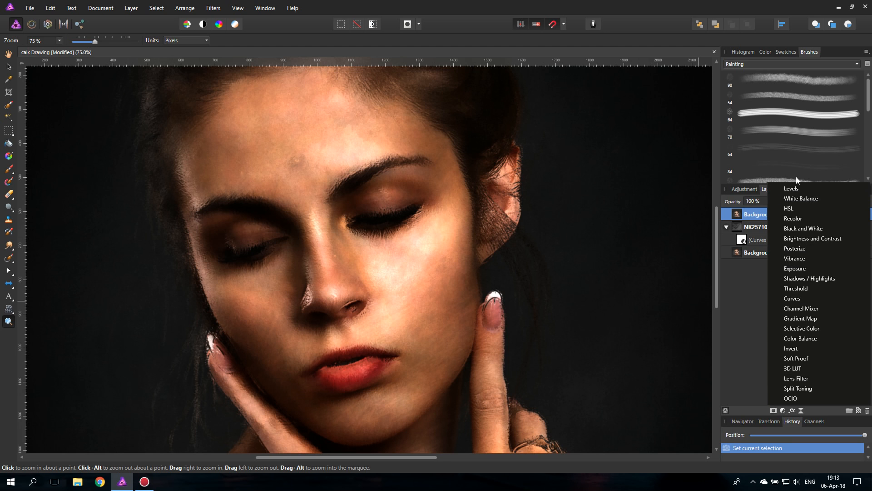
{"action": "left_click", "coordinate": [810, 340]}
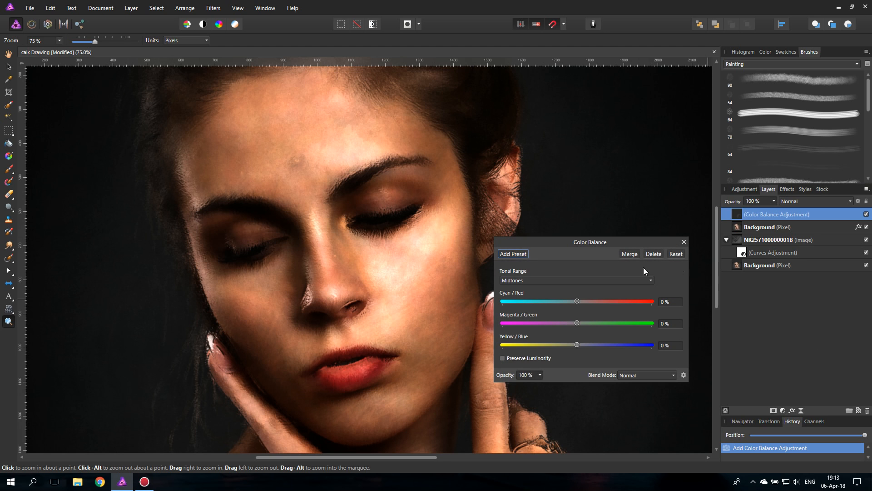
Step: Set the Color Balance midtones to Cyan/Red -23%, Magenta/Green 7% and Yellow/Blue 42%
{"action": "left_click_drag", "start_coordinate": [547, 241], "coordinate": [574, 224]}
{"action": "left_click_drag", "start_coordinate": [604, 286], "coordinate": [620, 329]}
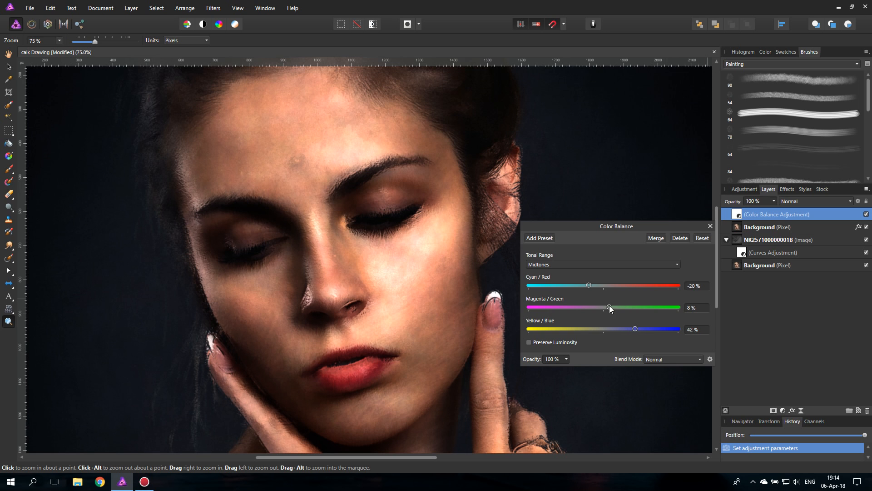
{"action": "mouse_move", "coordinate": [609, 305]}
{"action": "left_mouse_down"}
{"action": "mouse_move", "coordinate": [620, 309]}
{"action": "mouse_move", "coordinate": [609, 308]}
{"action": "left_mouse_up"}
{"action": "left_click", "coordinate": [588, 285]}
{"action": "mouse_move", "coordinate": [593, 286]}
{"action": "left_mouse_down"}
{"action": "mouse_move", "coordinate": [606, 286]}
{"action": "mouse_move", "coordinate": [586, 290]}
{"action": "left_mouse_up"}
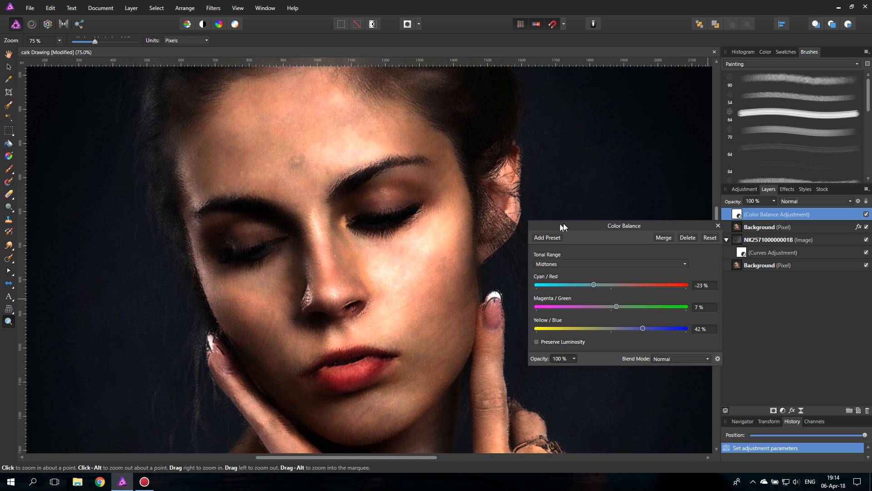
{"action": "left_click_drag", "start_coordinate": [563, 222], "coordinate": [675, 221]}
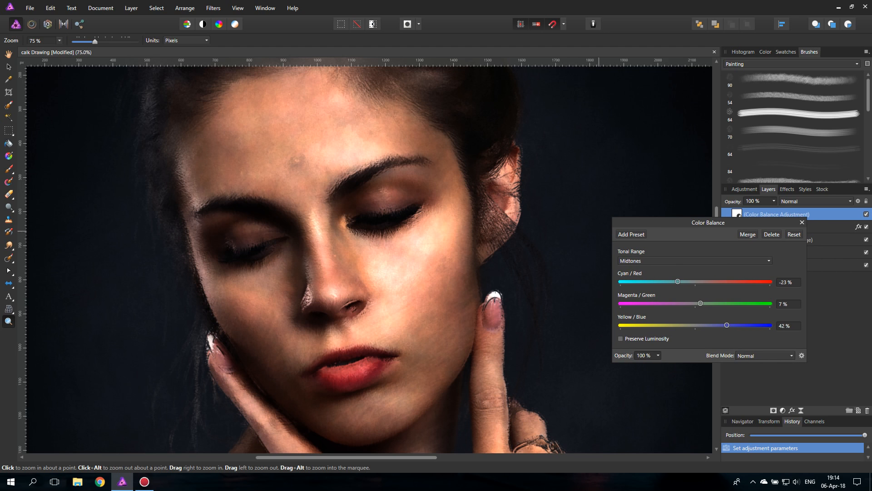
{"action": "left_click", "coordinate": [803, 223]}
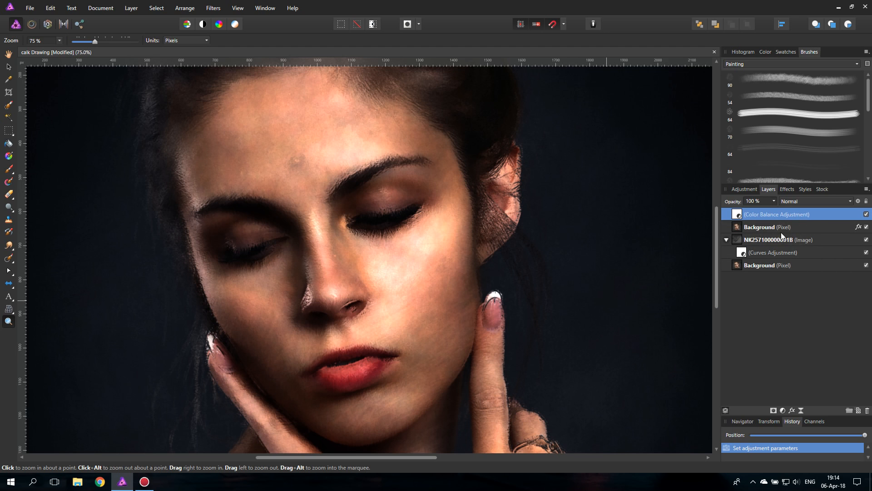
Step: Add a Gradient Map adjustment and place it directly below the Color Balance adjustment
{"action": "left_click", "coordinate": [782, 410]}
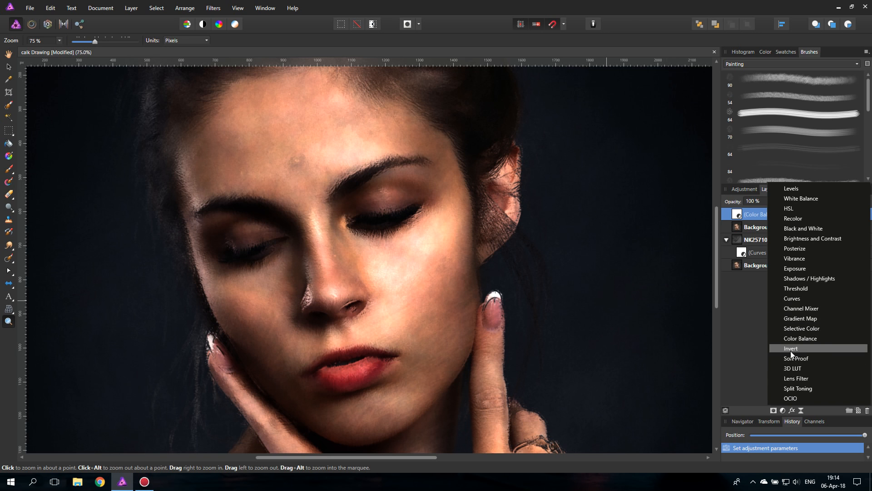
{"action": "left_click", "coordinate": [795, 319]}
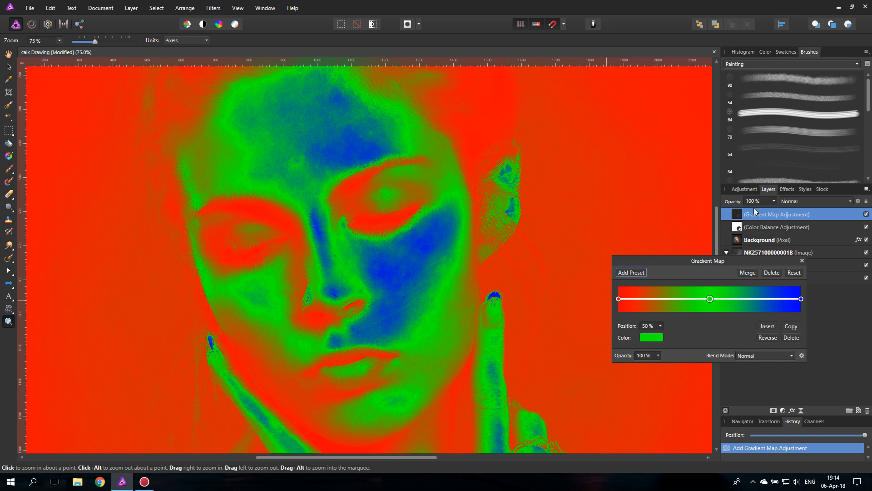
{"action": "left_click_drag", "start_coordinate": [738, 215], "coordinate": [738, 229]}
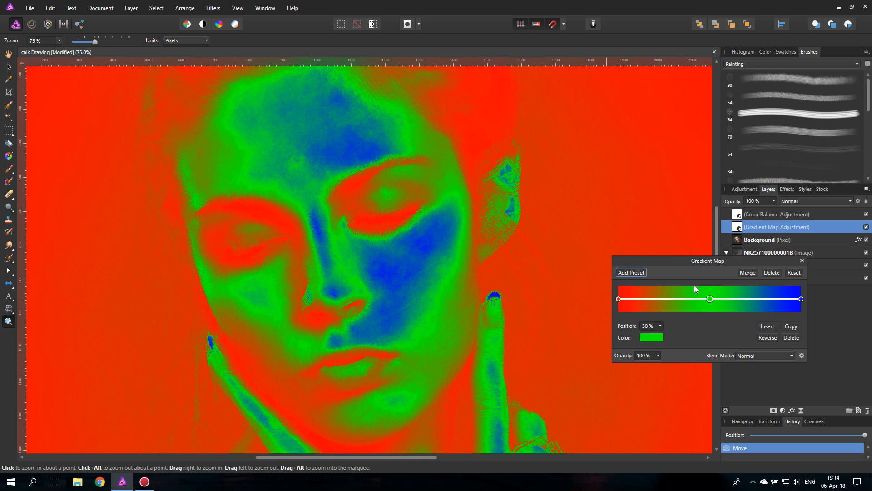
{"action": "left_click_drag", "start_coordinate": [672, 263], "coordinate": [611, 227]}
Step: Change the gradient map's first stop to a dark orange-red with hue 9, saturation 100 and lightness 37
{"action": "left_click", "coordinate": [559, 265]}
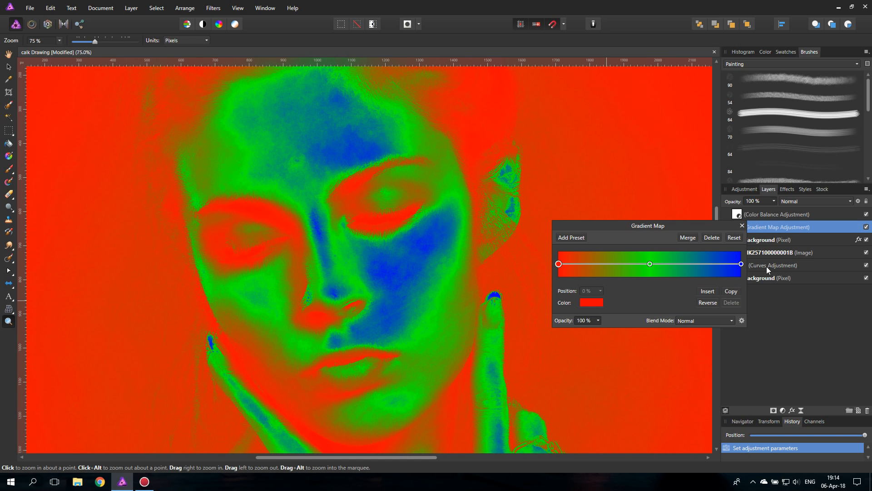
{"action": "left_click", "coordinate": [596, 302]}
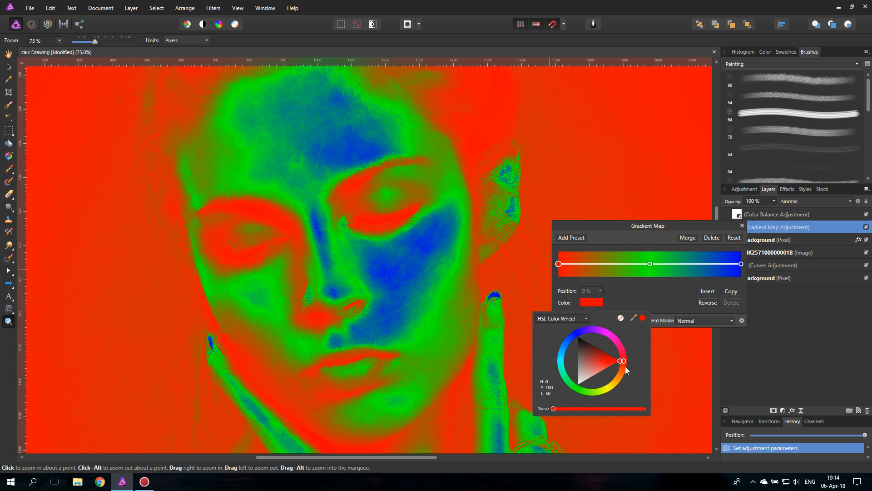
{"action": "left_click_drag", "start_coordinate": [625, 366], "coordinate": [609, 357]}
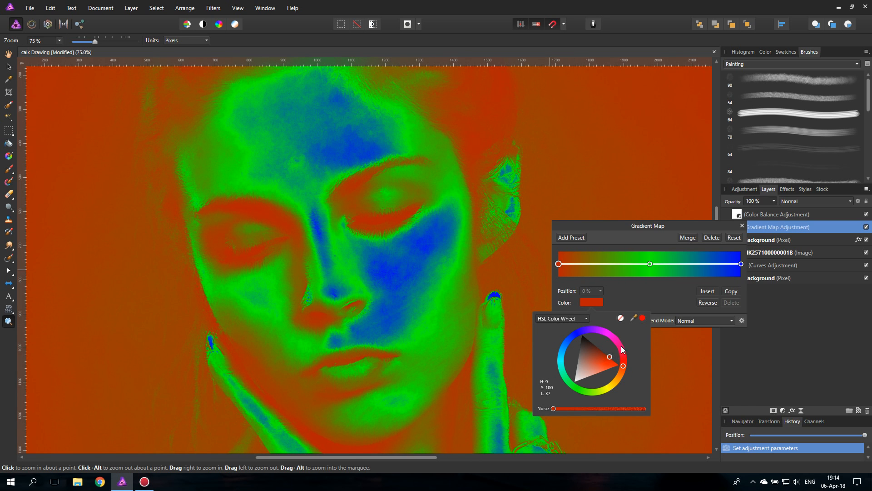
Step: Recolour the gradient map's middle stop from green to a dark red with hue 7 and saturation 100
{"action": "left_click", "coordinate": [650, 264]}
{"action": "left_click", "coordinate": [596, 302]}
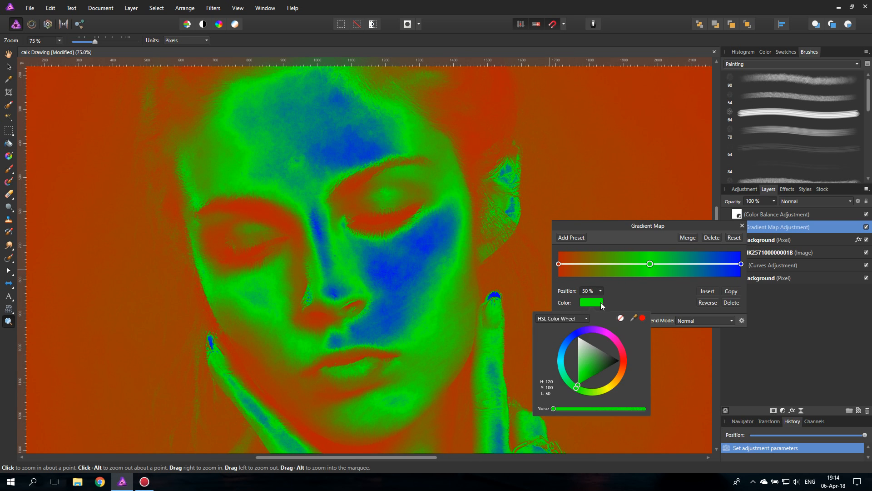
{"action": "left_click", "coordinate": [622, 364]}
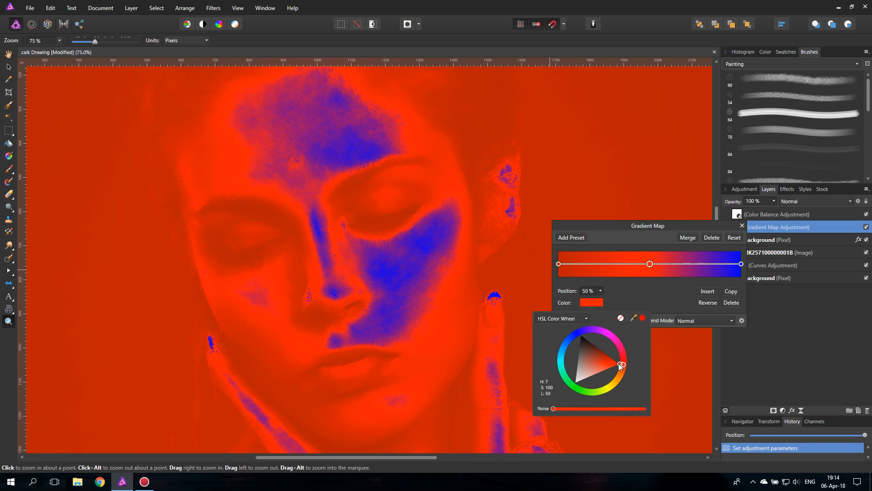
{"action": "left_click", "coordinate": [612, 360]}
{"action": "left_click", "coordinate": [607, 354]}
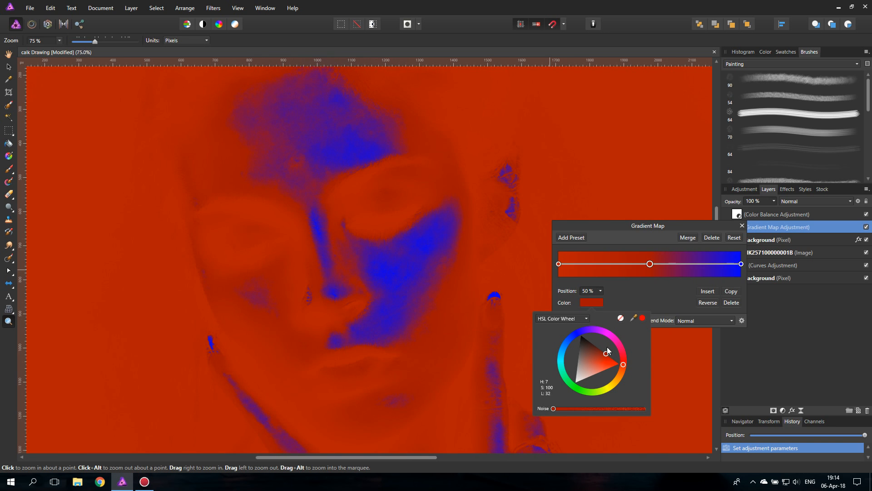
{"action": "left_click", "coordinate": [605, 341]}
{"action": "left_click", "coordinate": [734, 270]}
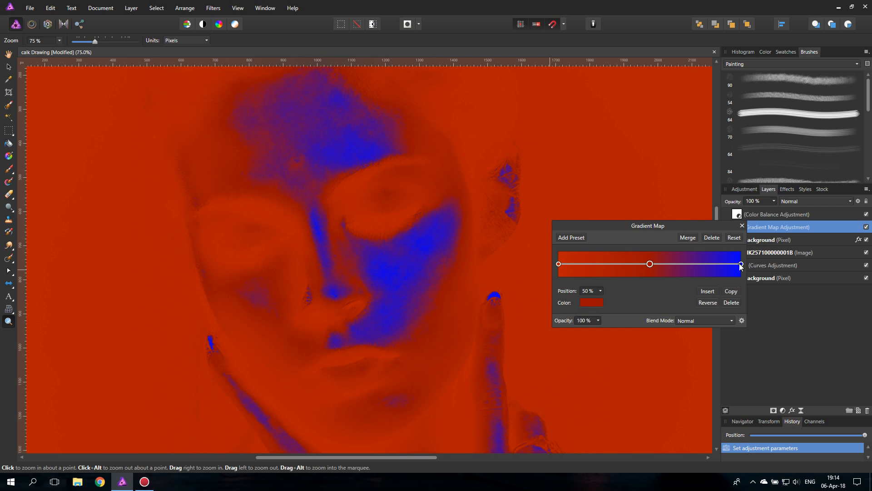
Step: Change the gradient map's last stop to white
{"action": "left_click", "coordinate": [741, 264]}
{"action": "left_click", "coordinate": [592, 302]}
{"action": "left_click_drag", "start_coordinate": [593, 361], "coordinate": [639, 359]}
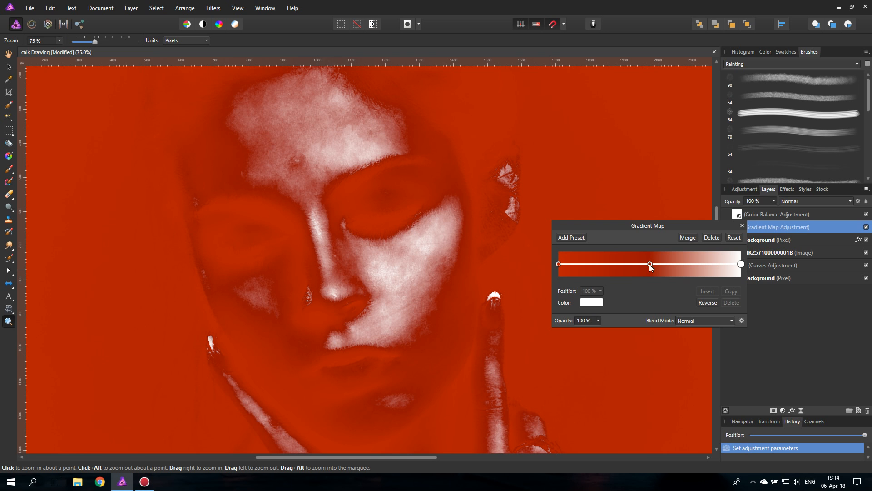
Step: Move the gradient map's middle dark red stop to the 28% position
{"action": "left_click_drag", "start_coordinate": [650, 267], "coordinate": [592, 269]}
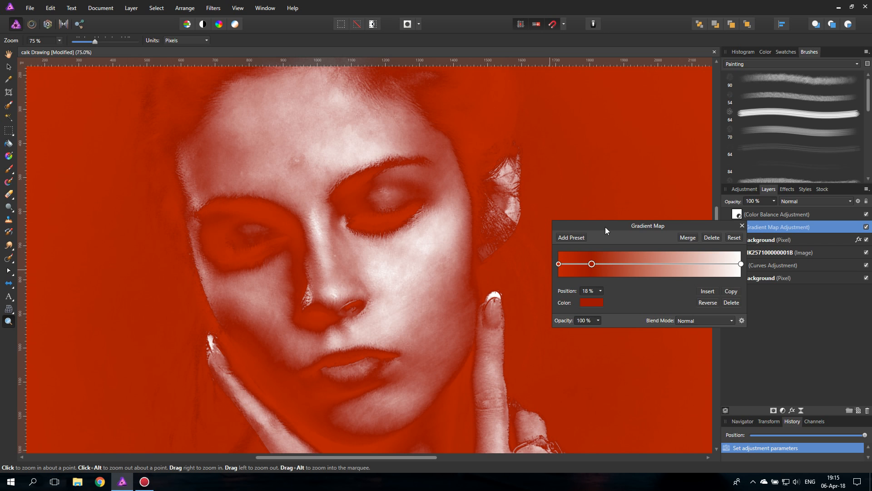
{"action": "left_click_drag", "start_coordinate": [605, 227], "coordinate": [574, 218]}
{"action": "left_click_drag", "start_coordinate": [568, 255], "coordinate": [577, 257]}
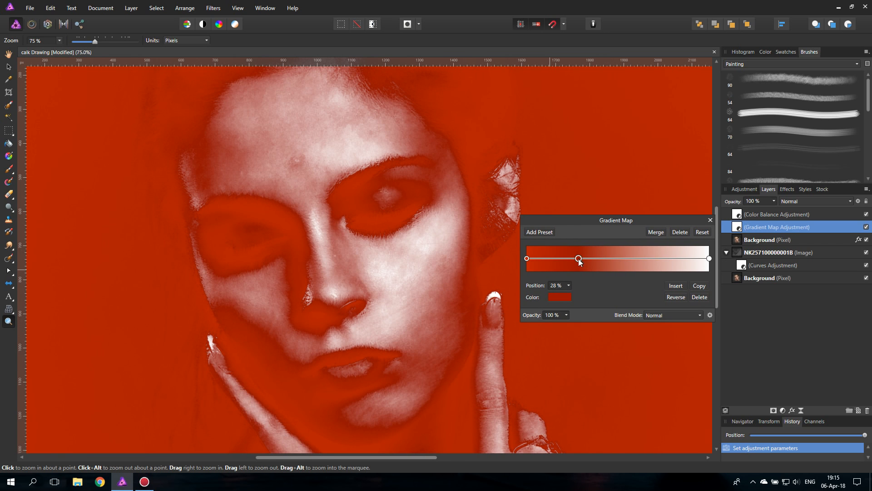
Step: In the Gradient Map's blend options, lower the underlying composition range's dark point to 0% output at 30.3% input
{"action": "left_click", "coordinate": [710, 315]}
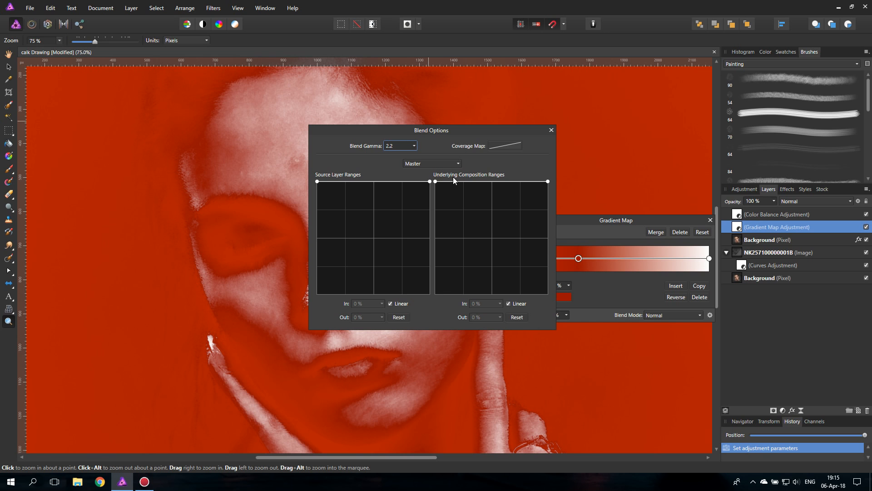
{"action": "left_click_drag", "start_coordinate": [463, 140], "coordinate": [575, 154]}
{"action": "left_click_drag", "start_coordinate": [546, 195], "coordinate": [545, 242]}
{"action": "left_click_drag", "start_coordinate": [540, 329], "coordinate": [537, 353]}
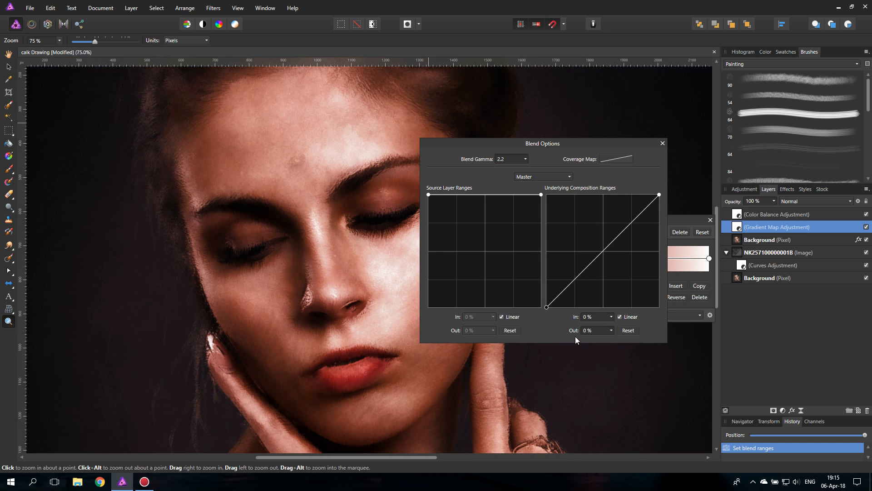
{"action": "left_click_drag", "start_coordinate": [546, 308], "coordinate": [581, 319]}
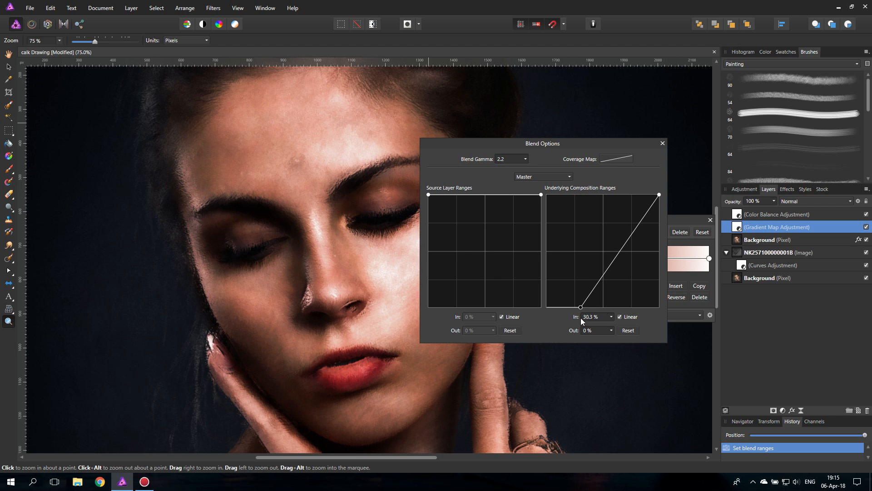
{"action": "left_click_drag", "start_coordinate": [577, 142], "coordinate": [601, 124]}
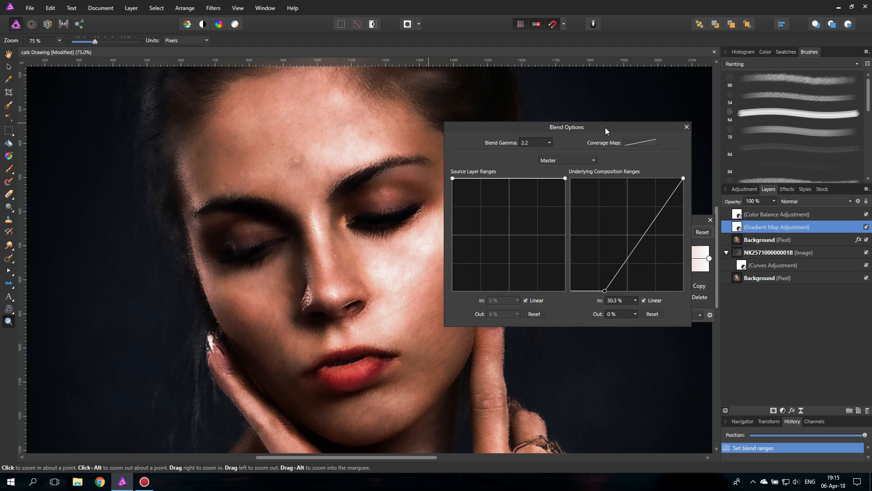
{"action": "left_click", "coordinate": [686, 127]}
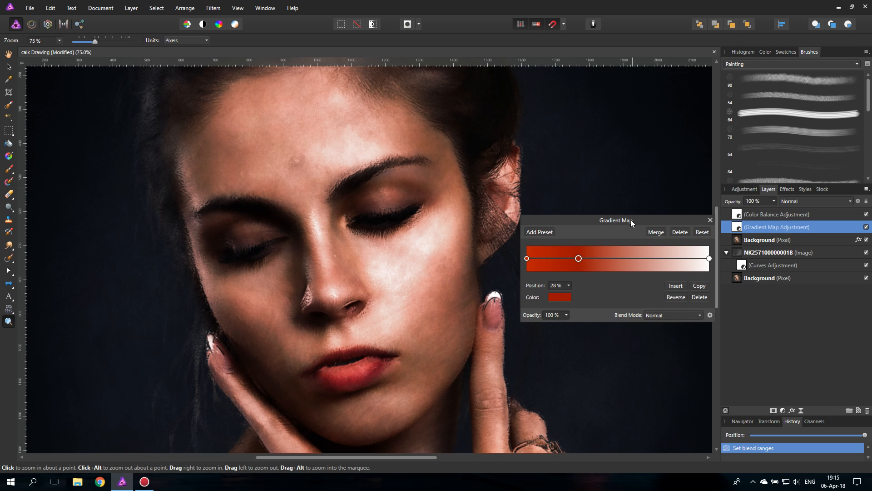
Step: Move the gradient map's middle dark red stop to the 33% position
{"action": "mouse_move", "coordinate": [584, 259]}
{"action": "left_mouse_down"}
{"action": "mouse_move", "coordinate": [631, 260]}
{"action": "mouse_move", "coordinate": [588, 260]}
{"action": "left_mouse_up"}
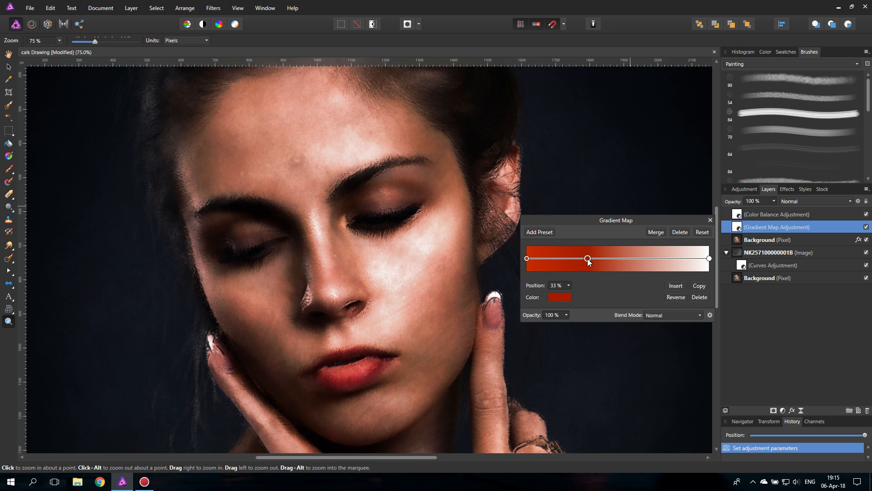
{"action": "left_click", "coordinate": [709, 219]}
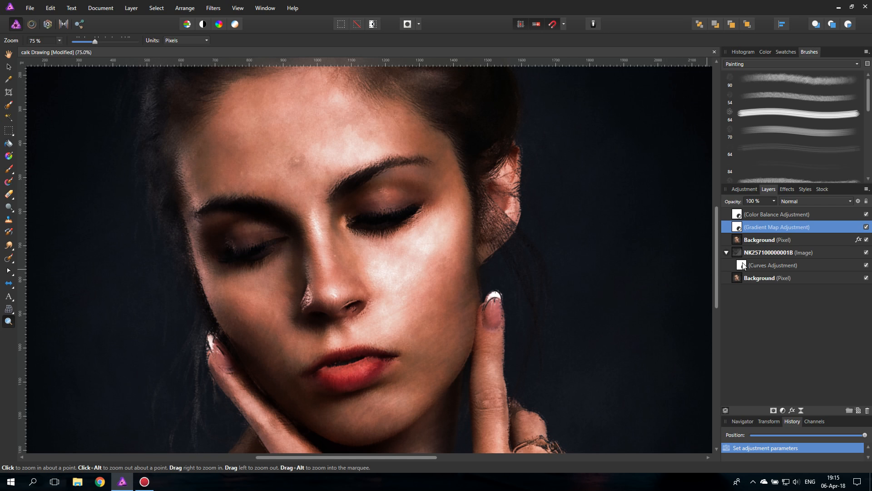
Step: In the texture image's nested Curves adjustment, pull the curve's middle point slightly down to darken the texture
{"action": "left_click", "coordinate": [743, 266]}
{"action": "double_click", "coordinate": [743, 266]}
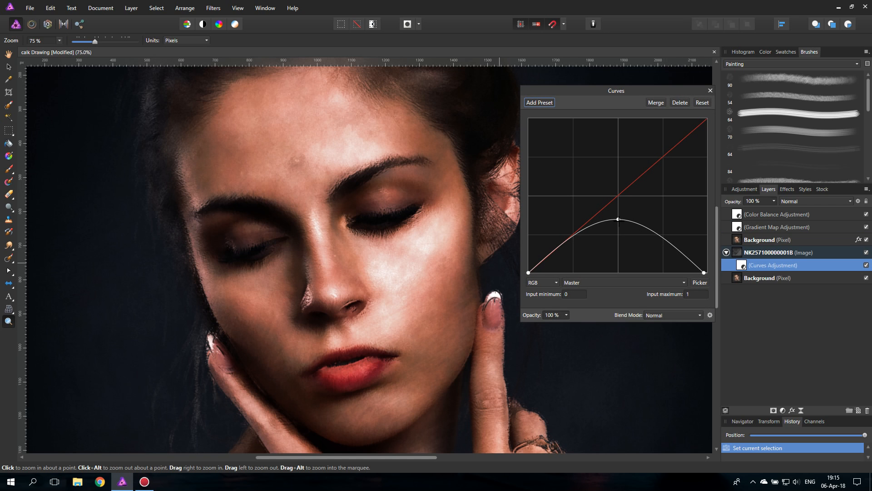
{"action": "left_click_drag", "start_coordinate": [618, 219], "coordinate": [615, 227]}
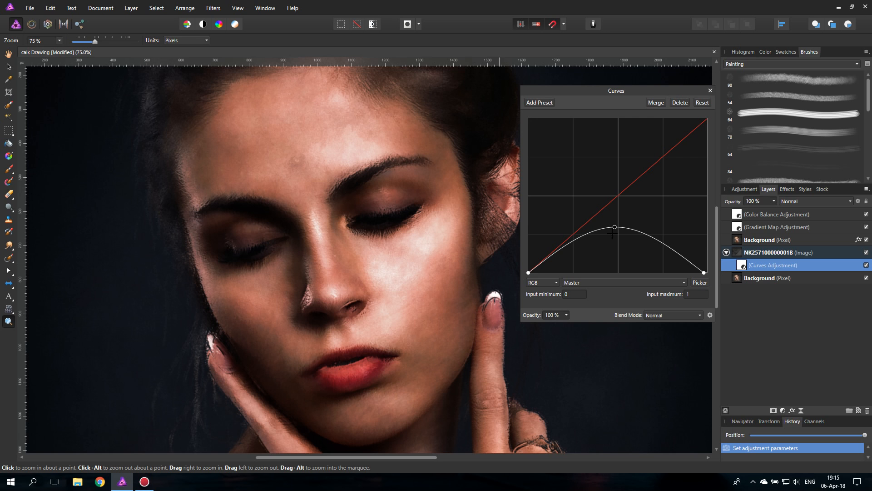
{"action": "mouse_move", "coordinate": [531, 273]}
{"action": "left_mouse_down"}
{"action": "mouse_move", "coordinate": [572, 274]}
{"action": "mouse_move", "coordinate": [521, 272]}
{"action": "mouse_move", "coordinate": [522, 230]}
{"action": "mouse_move", "coordinate": [524, 285]}
{"action": "mouse_move", "coordinate": [571, 291]}
{"action": "mouse_move", "coordinate": [522, 286]}
{"action": "left_mouse_up"}
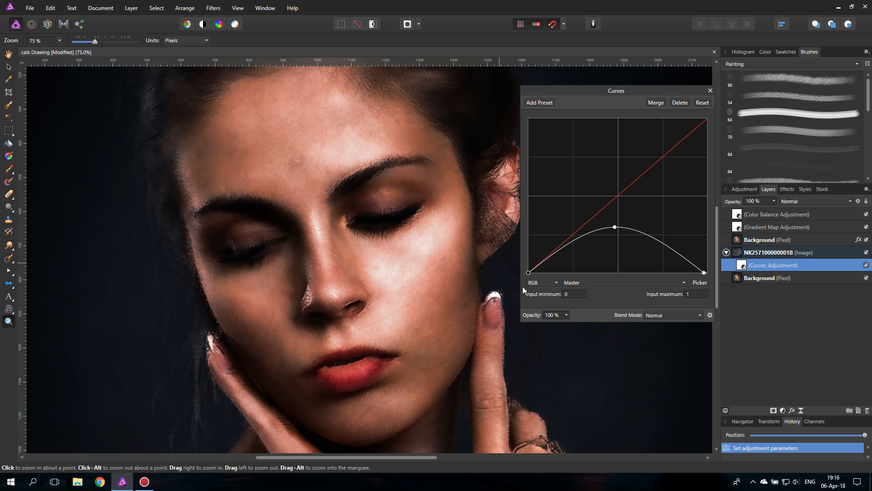
{"action": "left_click", "coordinate": [710, 91]}
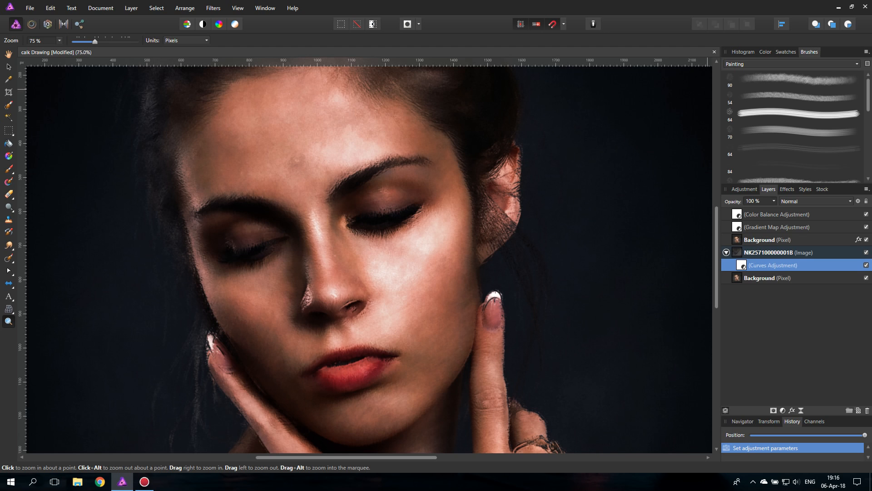
Step: Select the upper Background layer and set up the Smudge Brush with a rough 64 px brush from the Painting category at 100% flow
{"action": "left_click", "coordinate": [753, 241]}
{"action": "scroll", "coordinate": [368, 254], "scroll_direction": "up", "scroll_amount": 2}
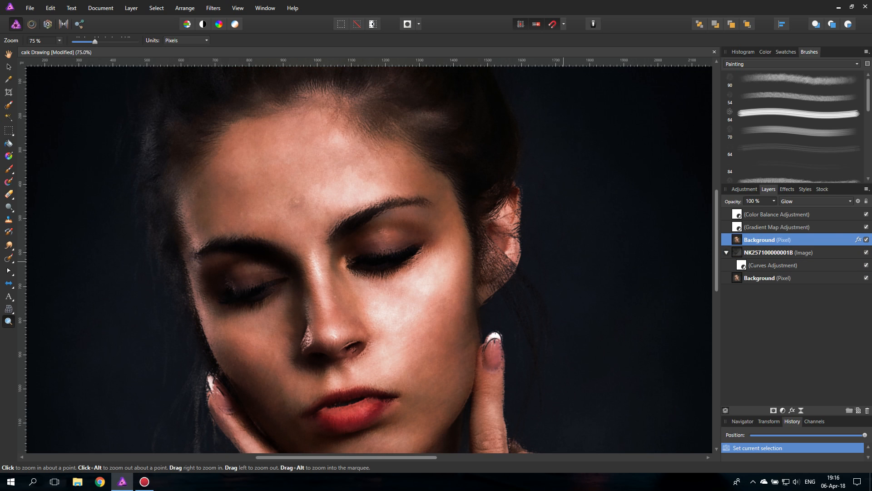
{"action": "left_click", "coordinate": [8, 246]}
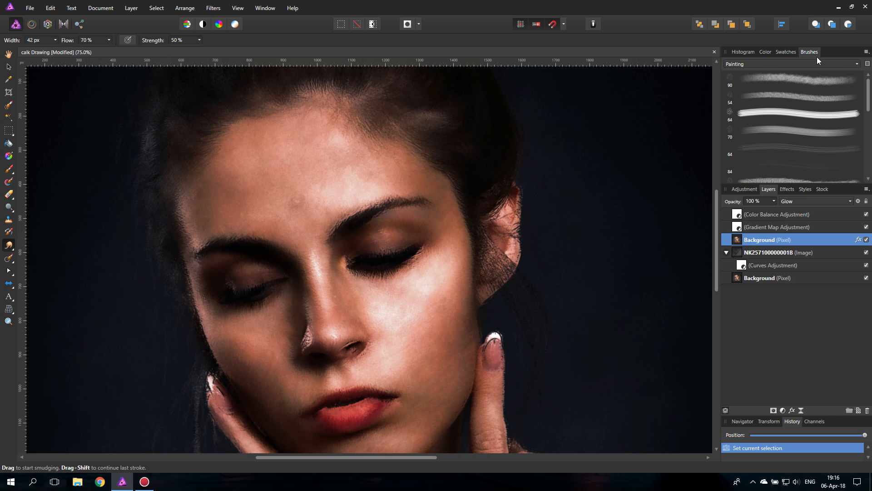
{"action": "left_click", "coordinate": [777, 64]}
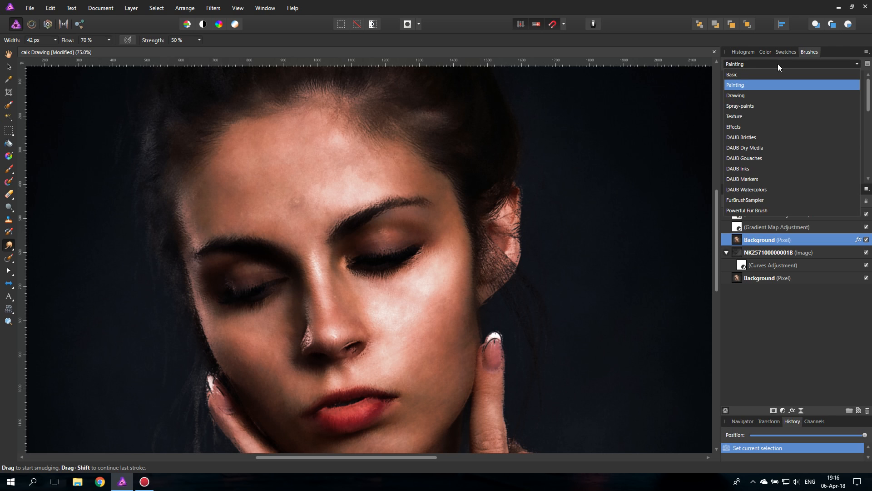
{"action": "left_click", "coordinate": [734, 86]}
{"action": "scroll", "coordinate": [801, 147], "scroll_direction": "down", "scroll_amount": 5}
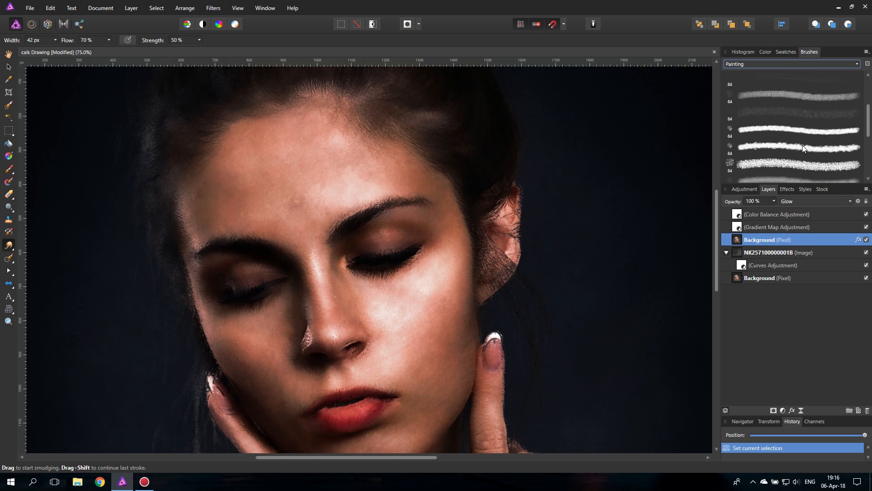
{"action": "left_click", "coordinate": [754, 97]}
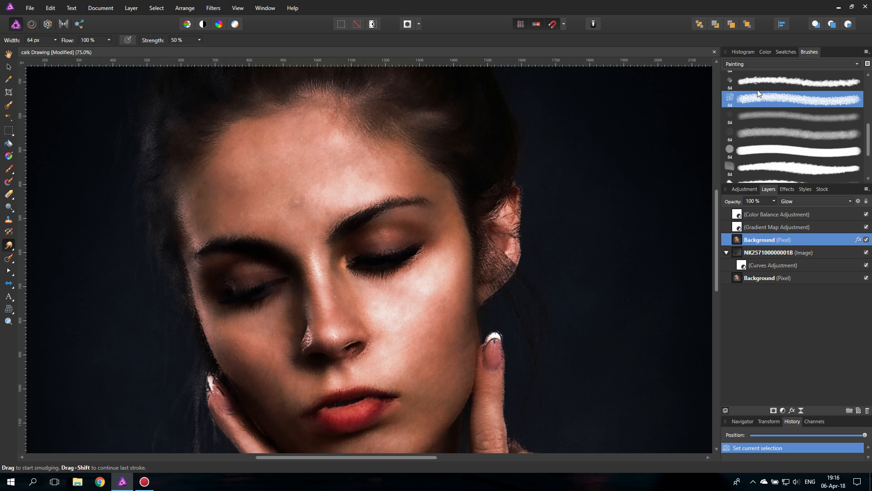
{"action": "left_click", "coordinate": [773, 81]}
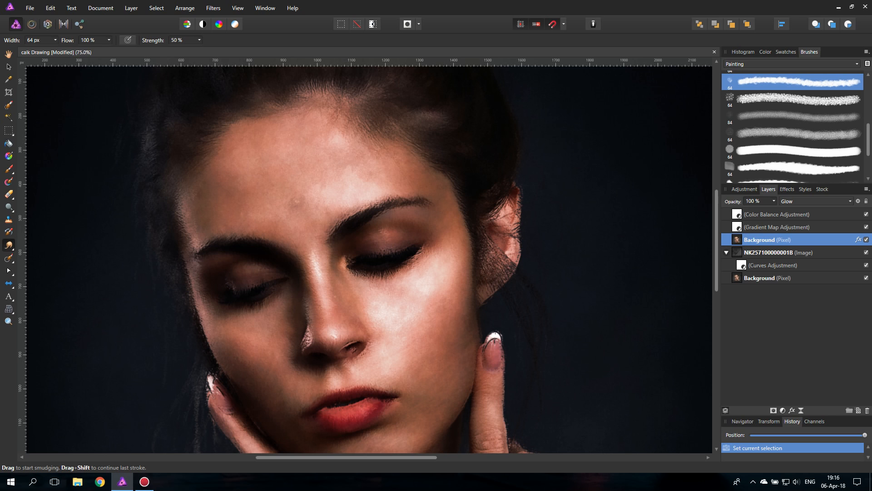
Step: Try a smudge stroke along the eyebrow nearest the visible ear and undo it
{"action": "mouse_move", "coordinate": [365, 208]}
{"action": "left_mouse_down"}
{"action": "mouse_move", "coordinate": [415, 201]}
{"action": "mouse_move", "coordinate": [358, 212]}
{"action": "left_mouse_up"}
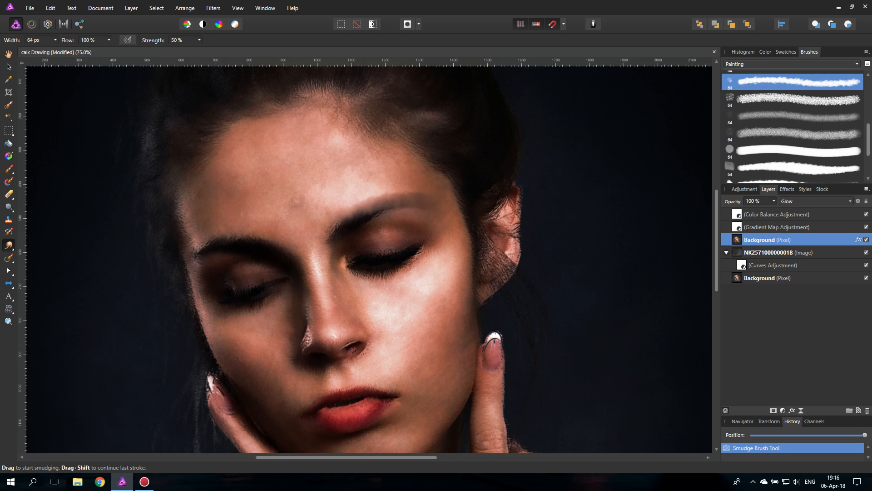
{"action": "left_click", "coordinate": [50, 8]}
{"action": "left_click", "coordinate": [64, 19]}
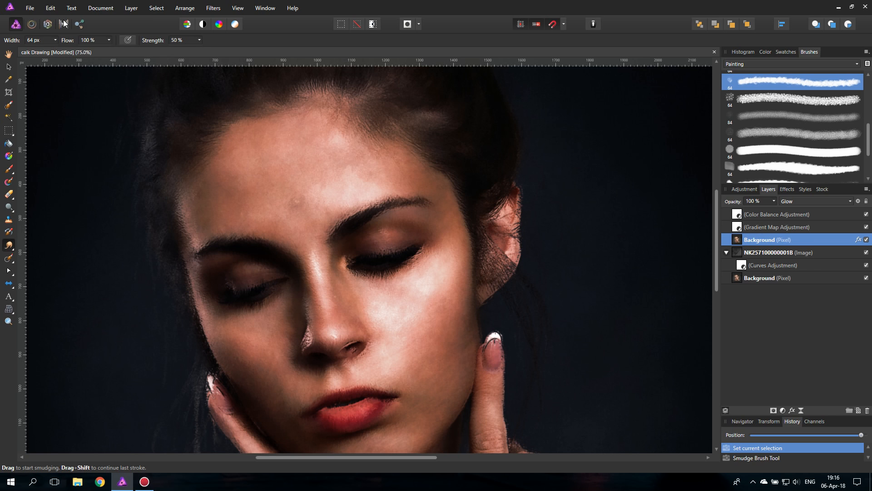
Step: Lower the smudge strength to 23%, choose the fainter grainy Painting brush with 80% flow, and smudge the eyebrow nearest the ear
{"action": "left_click", "coordinate": [198, 40]}
{"action": "scroll", "coordinate": [806, 138], "scroll_direction": "up", "scroll_amount": 3}
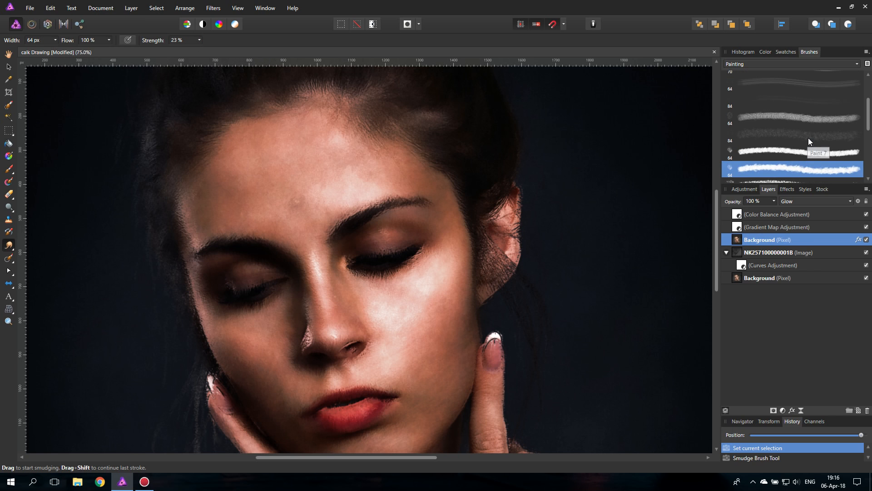
{"action": "left_click", "coordinate": [793, 117]}
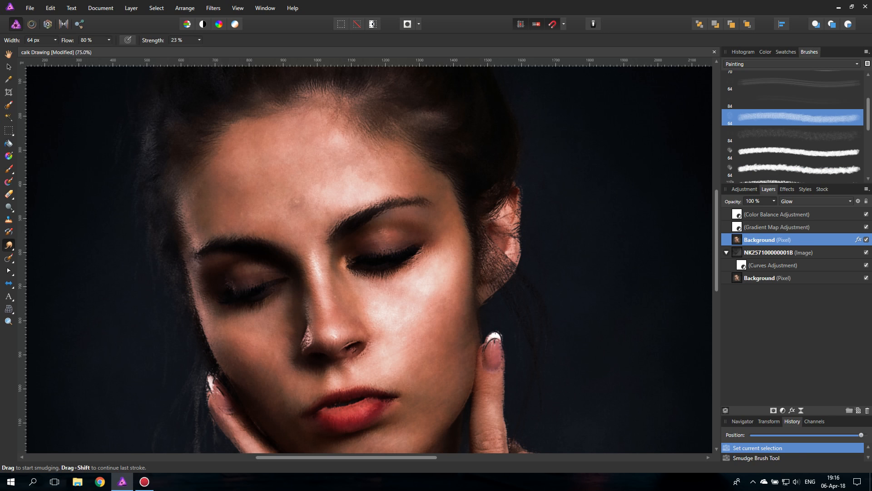
{"action": "left_click_drag", "start_coordinate": [387, 205], "coordinate": [404, 201]}
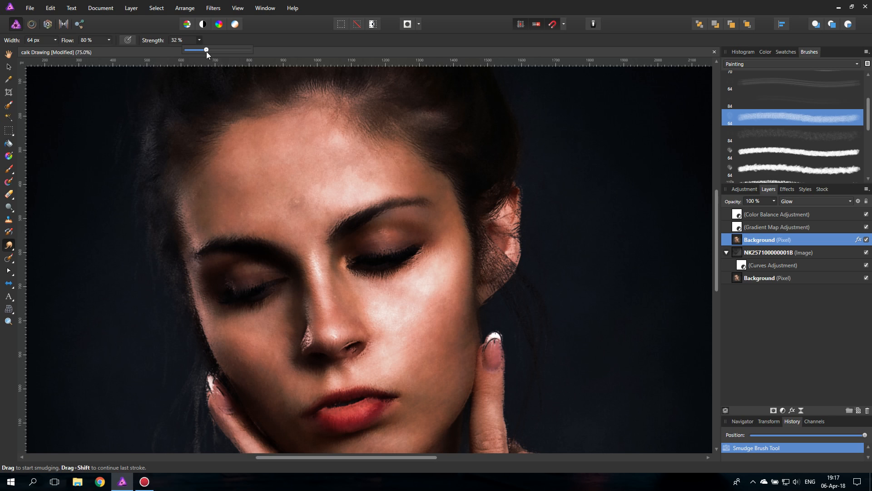
Step: Set the smudge strength to 35% and soften the portrait's brows and facial edges on the upper Background layer
{"action": "left_click_drag", "start_coordinate": [207, 51], "coordinate": [209, 51]}
{"action": "scroll", "coordinate": [363, 259], "scroll_direction": "up", "scroll_amount": 3}
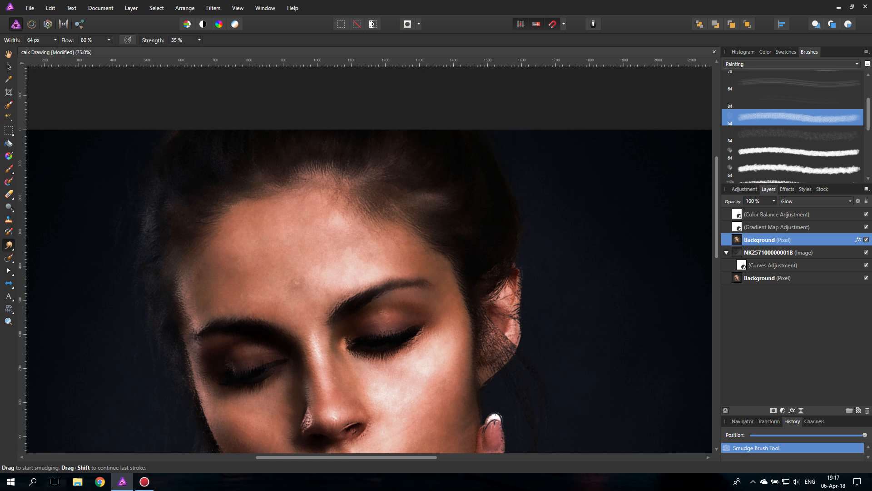
{"action": "scroll", "coordinate": [368, 259], "scroll_direction": "down", "scroll_amount": 5}
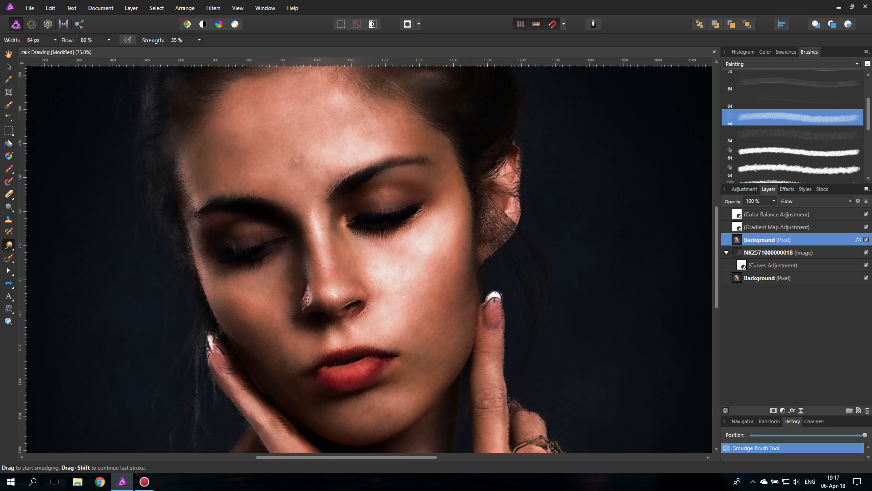
{"action": "scroll", "coordinate": [240, 261], "scroll_direction": "down", "scroll_amount": 2}
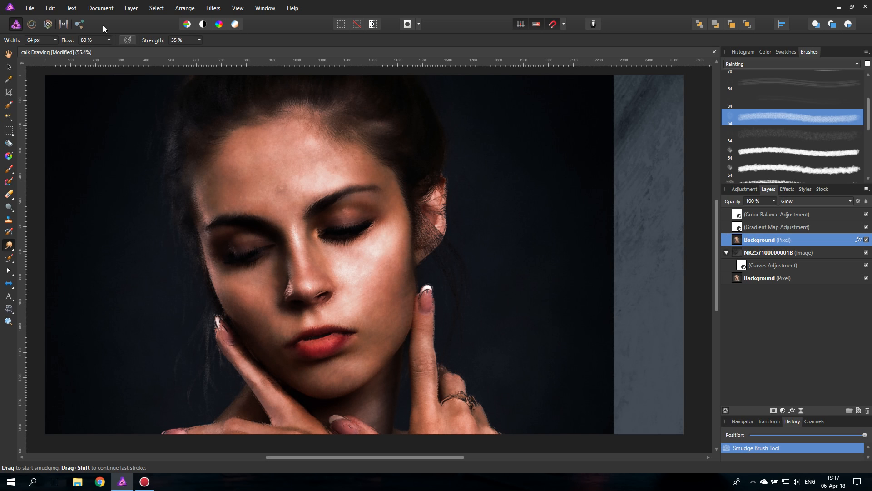
Step: Paste a flattened copy of the image as a new pixel layer and place it above the Color Balance adjustment
{"action": "left_click", "coordinate": [51, 8]}
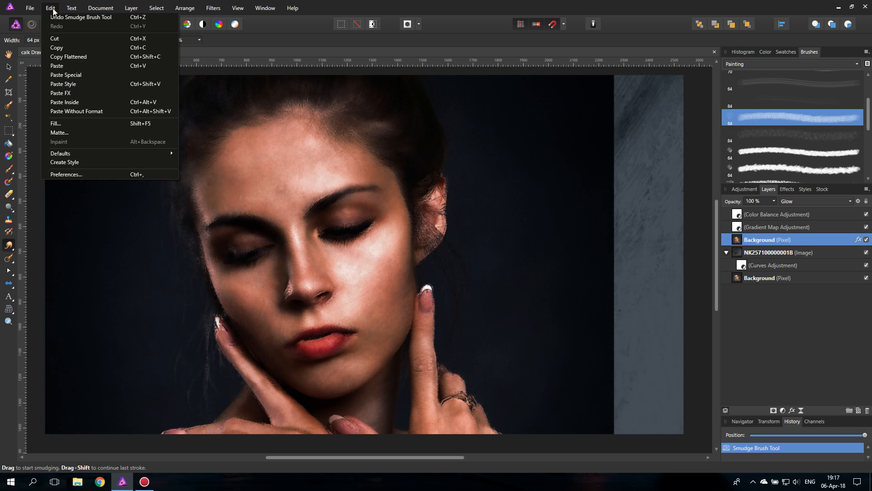
{"action": "left_click", "coordinate": [79, 59]}
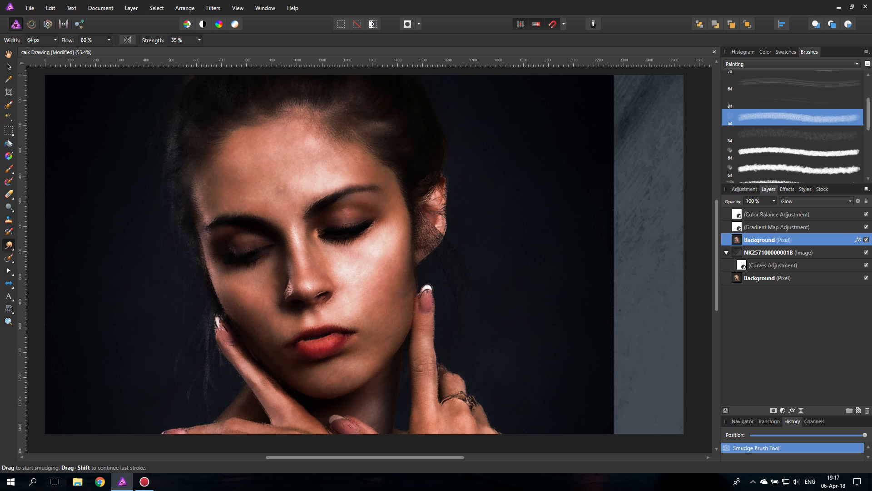
{"action": "left_click", "coordinate": [51, 9]}
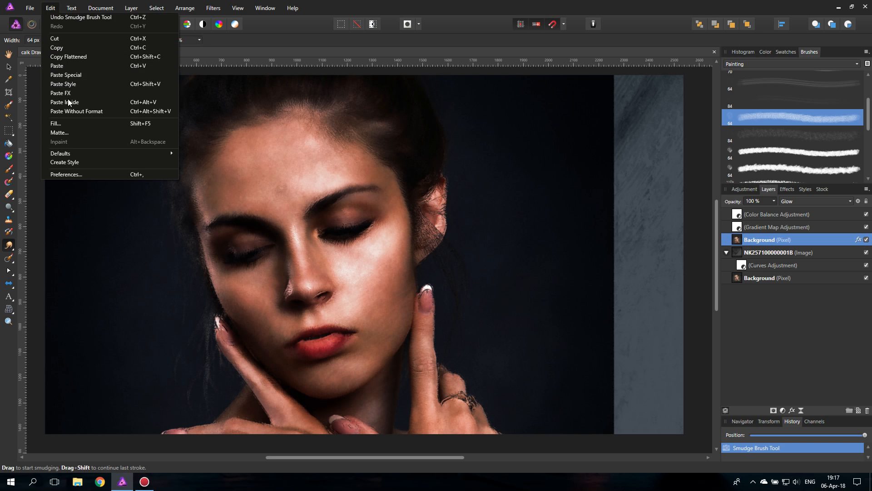
{"action": "left_click", "coordinate": [64, 67]}
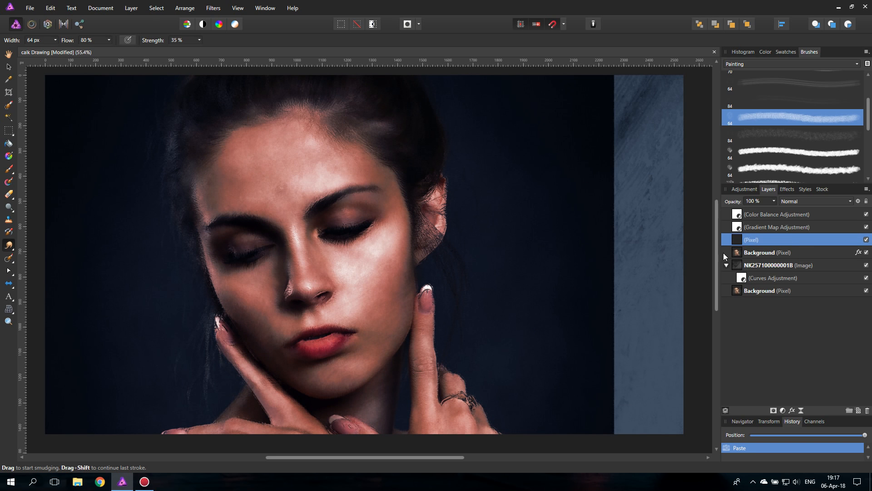
{"action": "left_click_drag", "start_coordinate": [748, 241], "coordinate": [740, 212]}
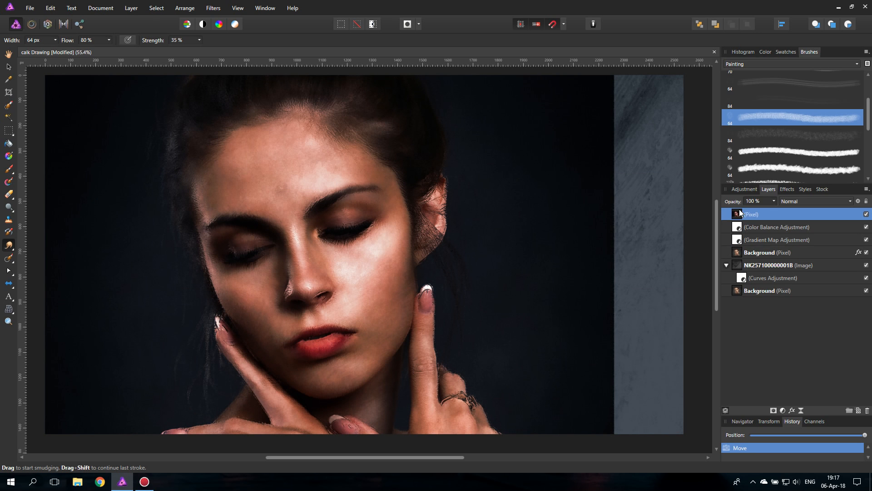
Step: Select a full-height strip on the flattened layer's grey-band side, stretch it outward until dark background covers the grey band, and deselect
{"action": "left_click", "coordinate": [9, 131]}
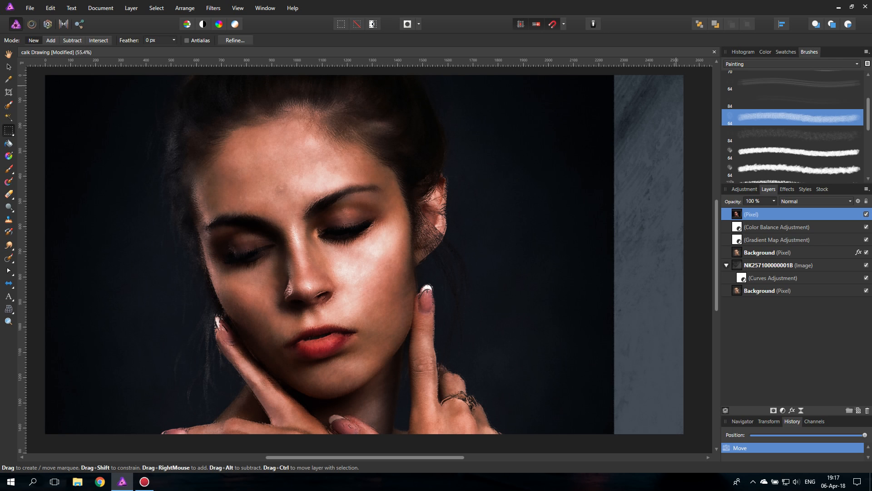
{"action": "left_click_drag", "start_coordinate": [689, 69], "coordinate": [511, 450]}
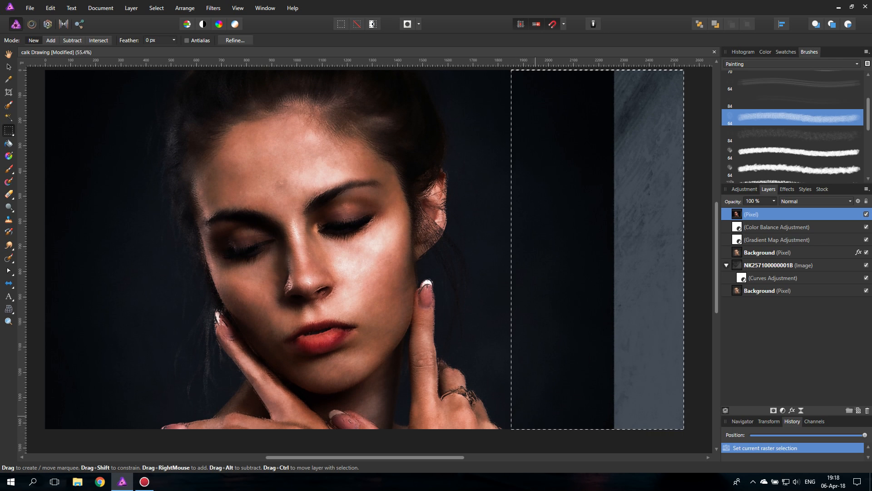
{"action": "left_click", "coordinate": [9, 68]}
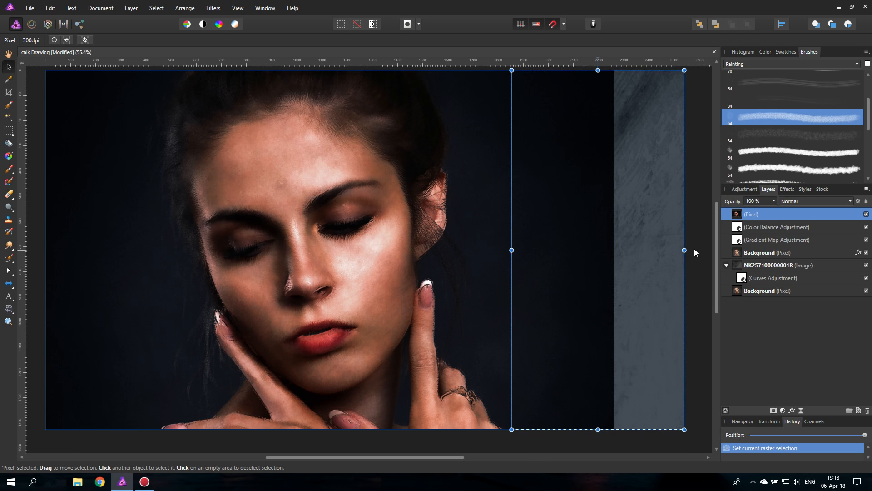
{"action": "left_click_drag", "start_coordinate": [684, 250], "coordinate": [807, 250]}
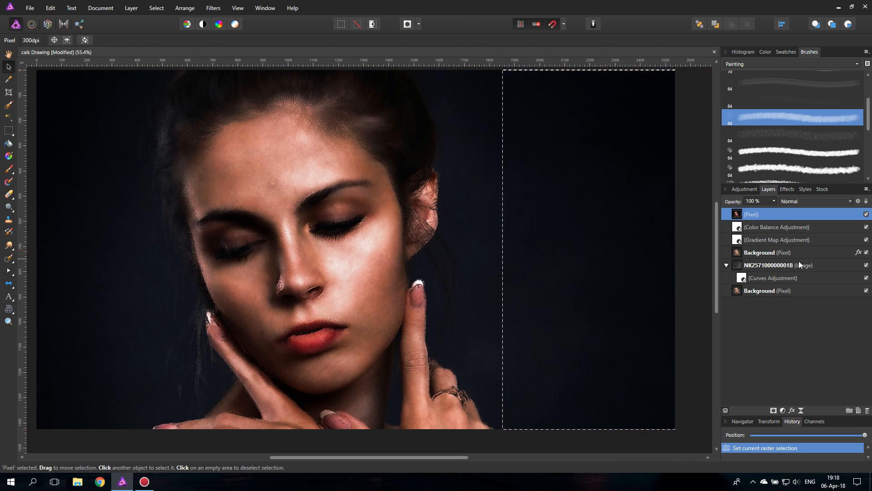
{"action": "left_click", "coordinate": [29, 182]}
{"action": "key", "text": "ctrl+d"}
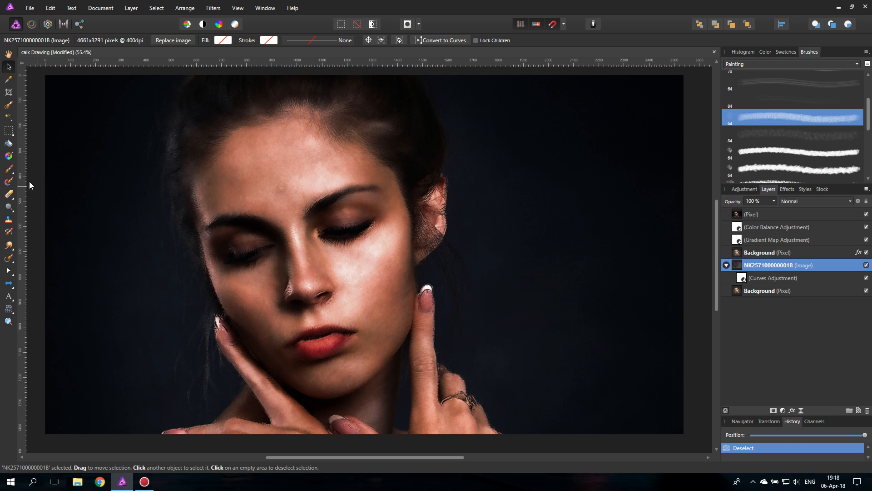
{"action": "left_click", "coordinate": [9, 322]}
{"action": "left_click", "coordinate": [234, 266]}
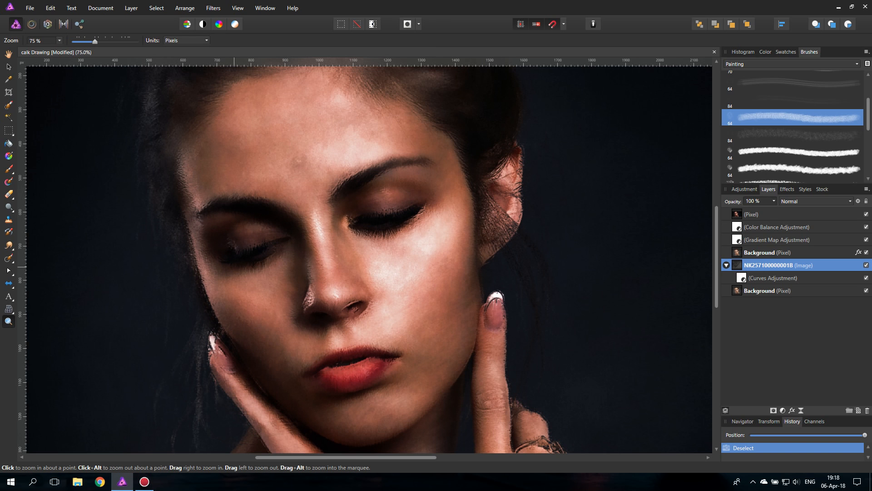